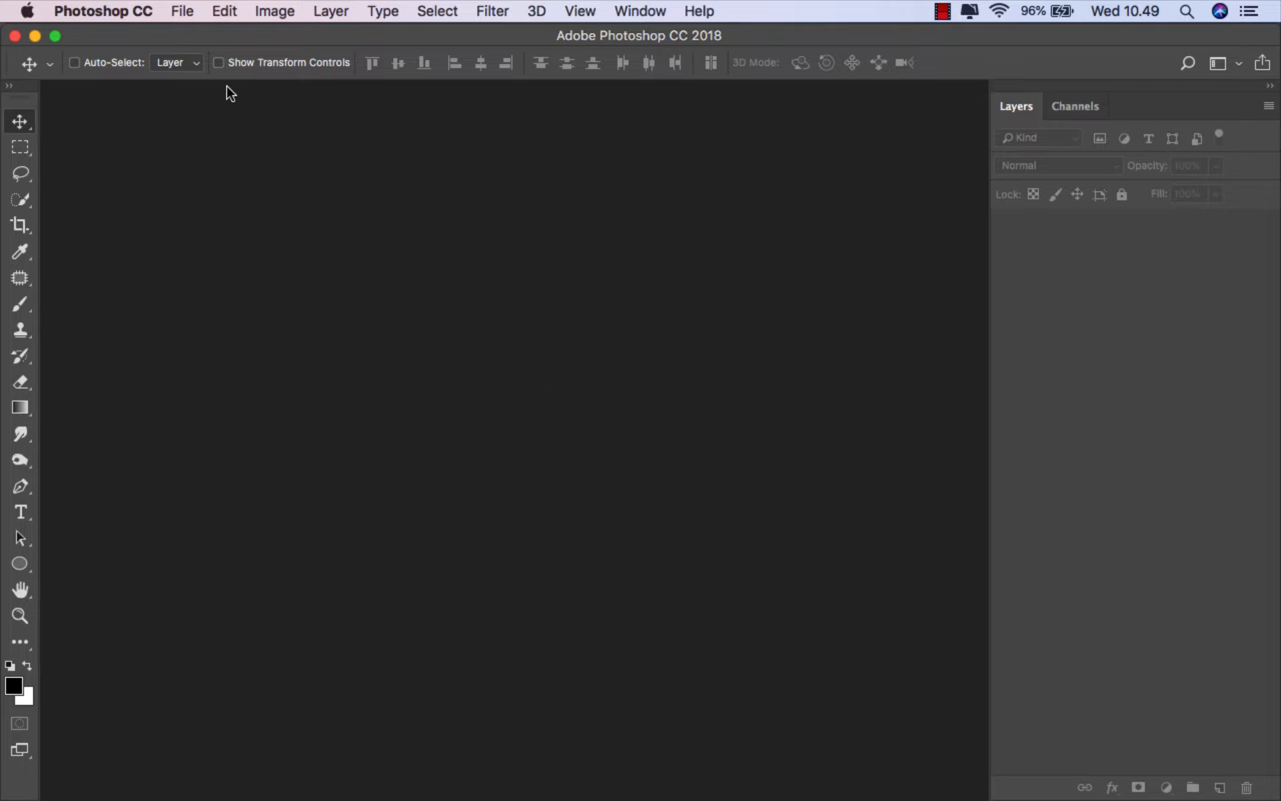
# Open the photo 1.jpg from untitled folder 2 and enlarge it in the window
pyautogui.click(182, 11)
pyautogui.click(235, 54)
pyautogui.click(348, 209)
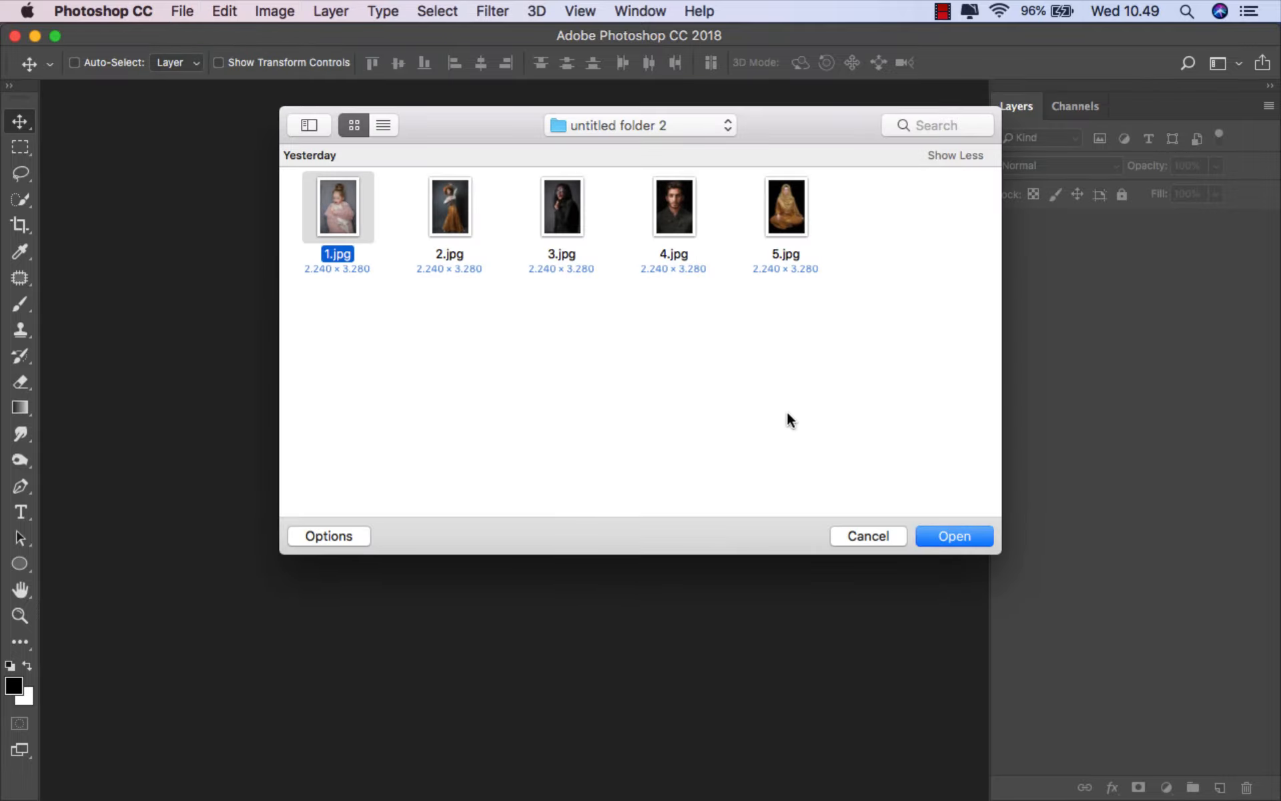
pyautogui.click(934, 532)
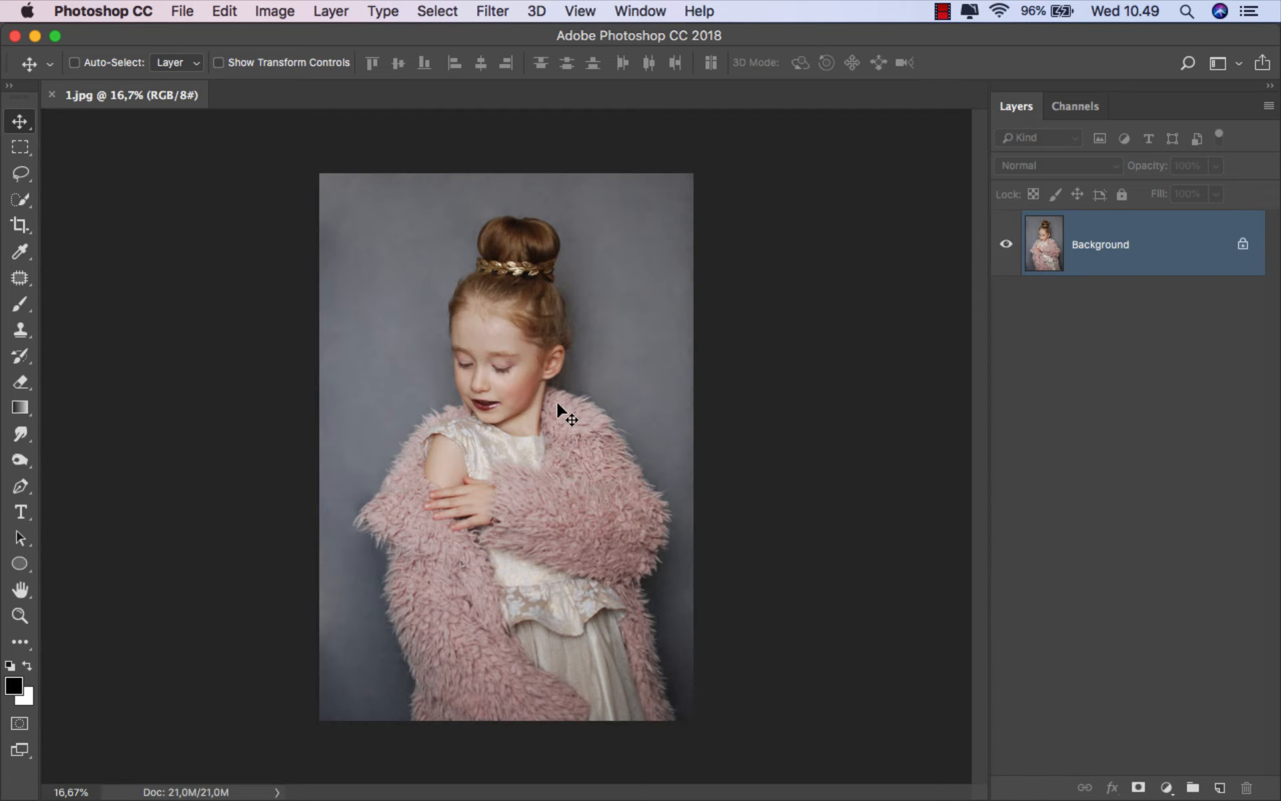
pyautogui.press('super+0')
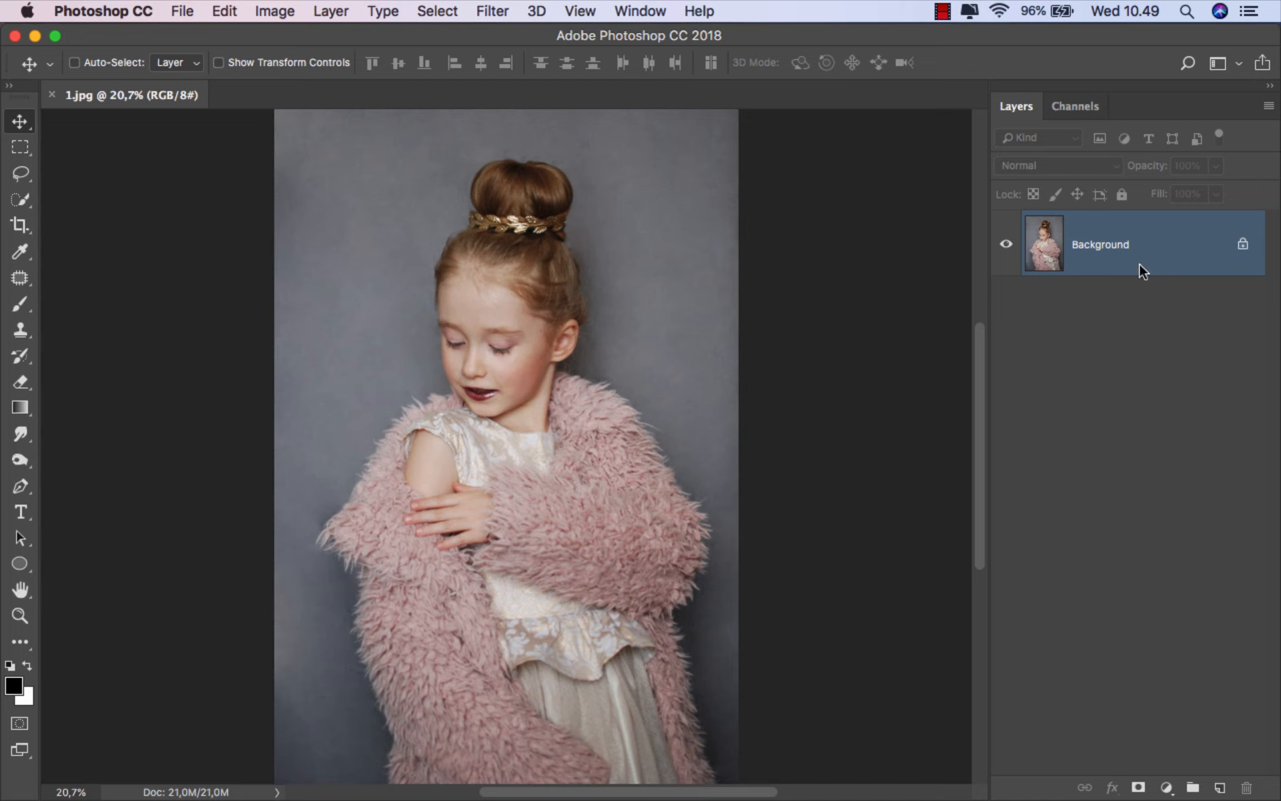
# Add a Gradient Map adjustment layer above the Background and open its gradient for editing
pyautogui.click(1166, 789)
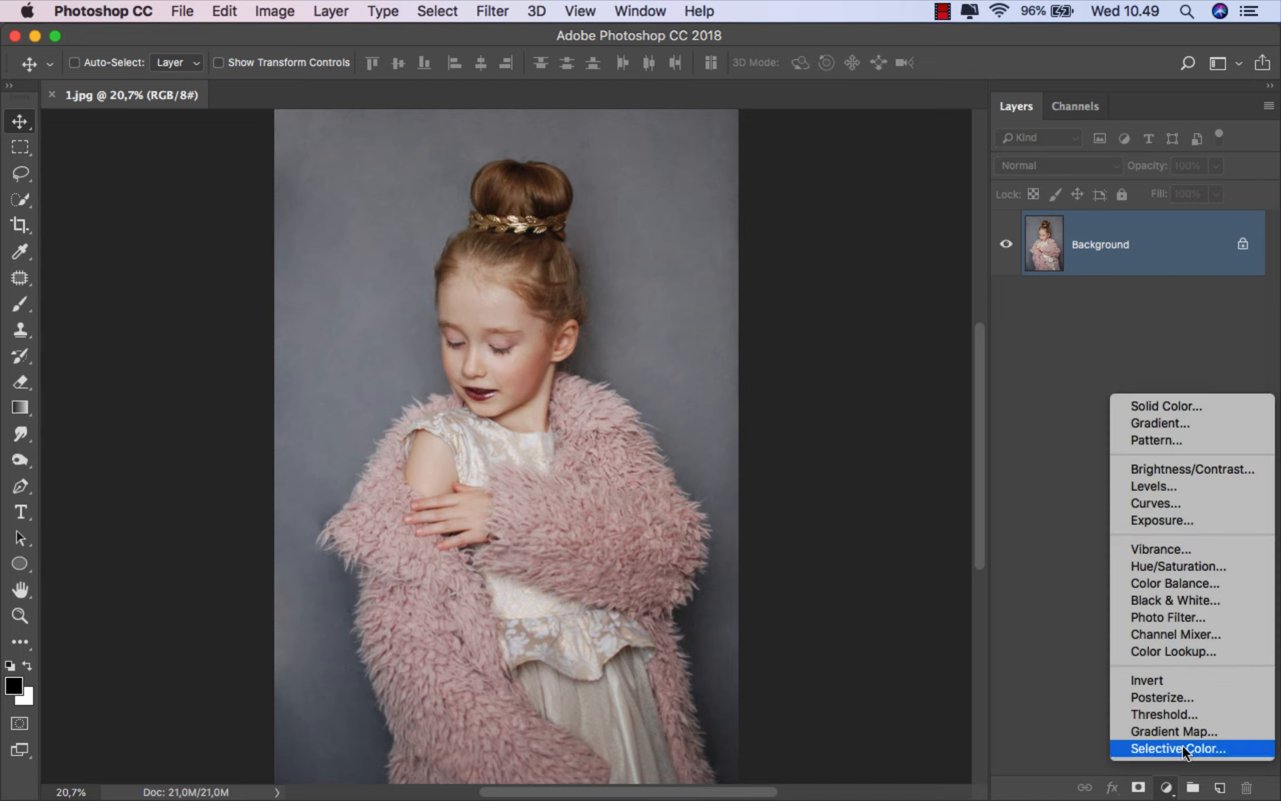
pyautogui.click(1213, 729)
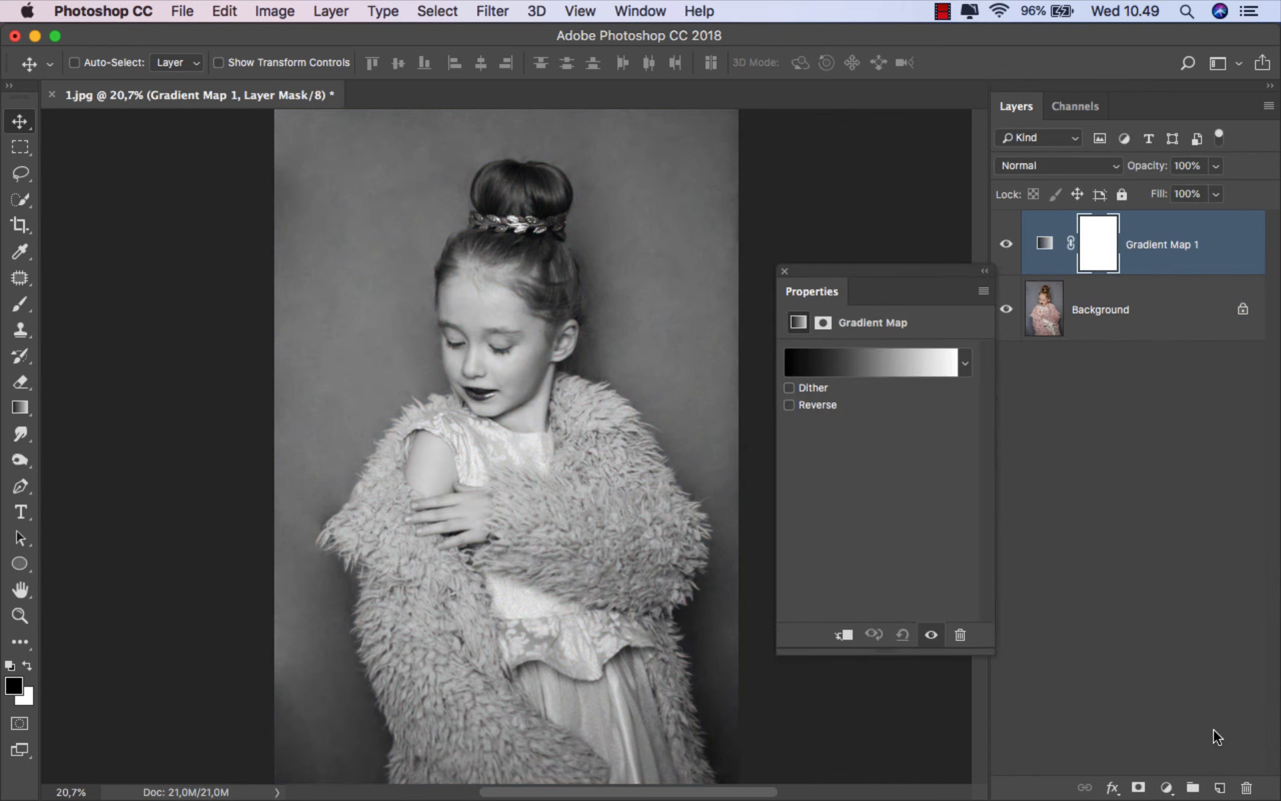
pyautogui.click(879, 362)
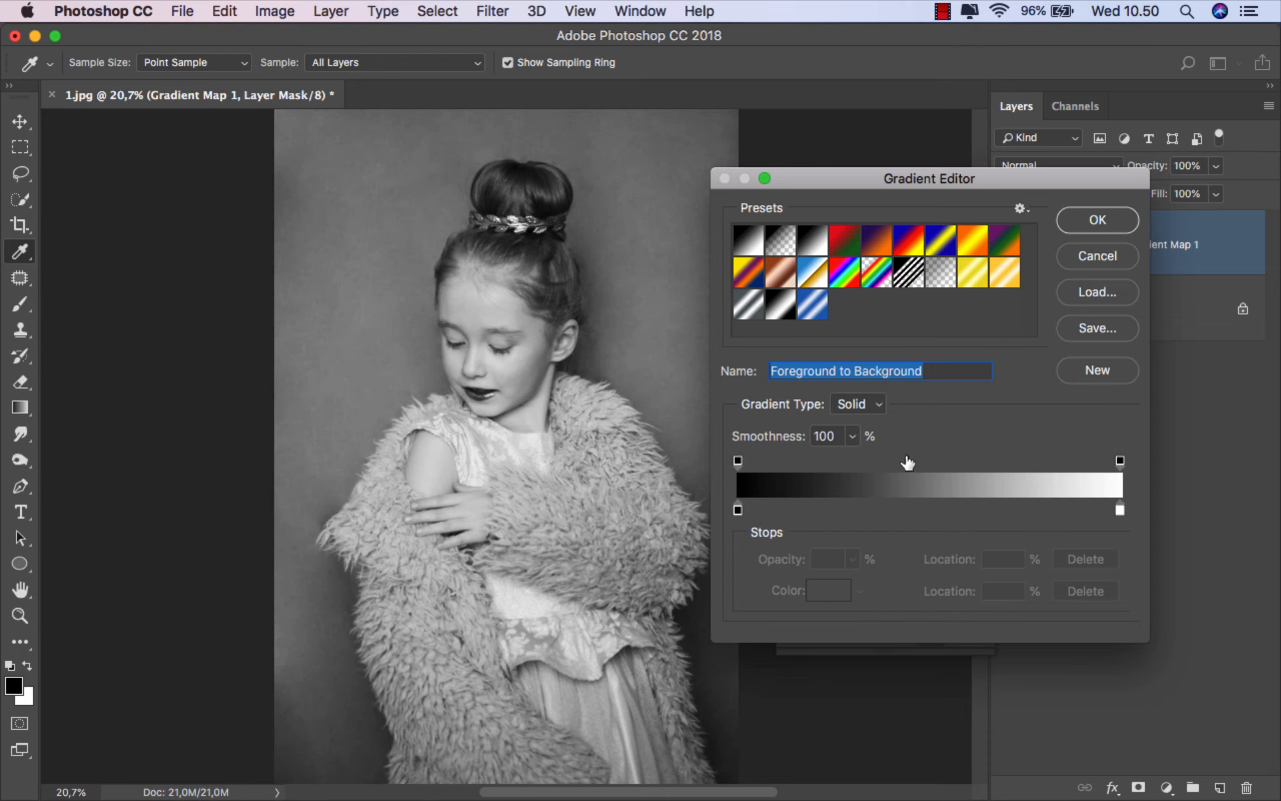
# Add a colour stop at 46% of the gradient and set its colour to brown 73520d
pyautogui.click(914, 510)
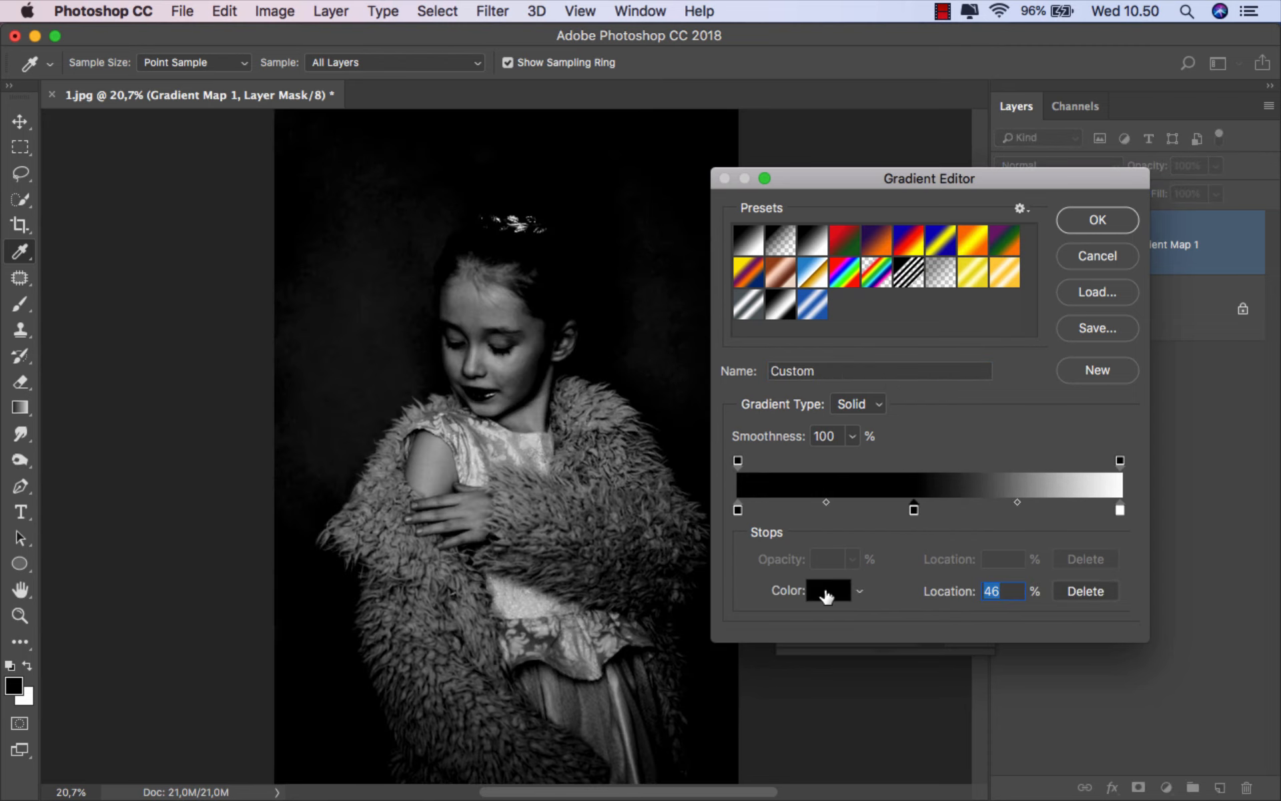
pyautogui.click(827, 591)
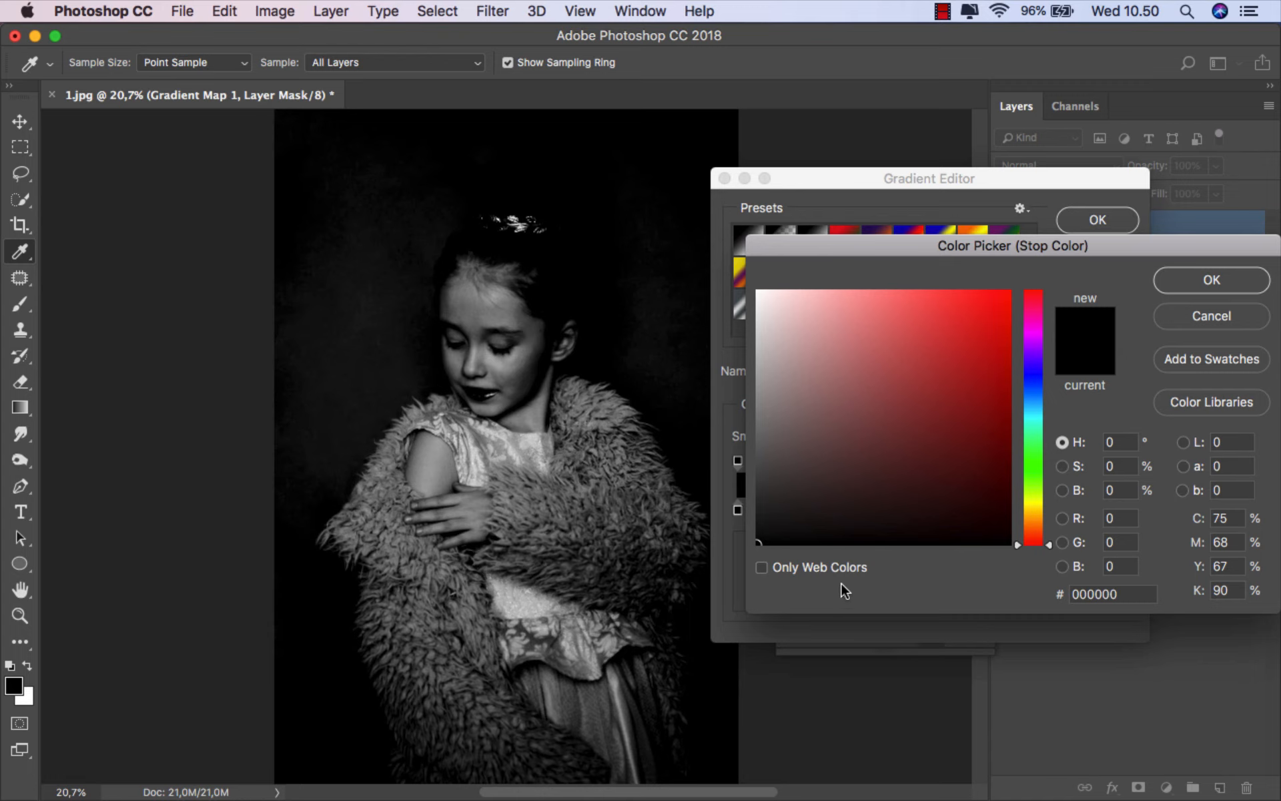
pyautogui.click(1031, 516)
pyautogui.click(999, 461)
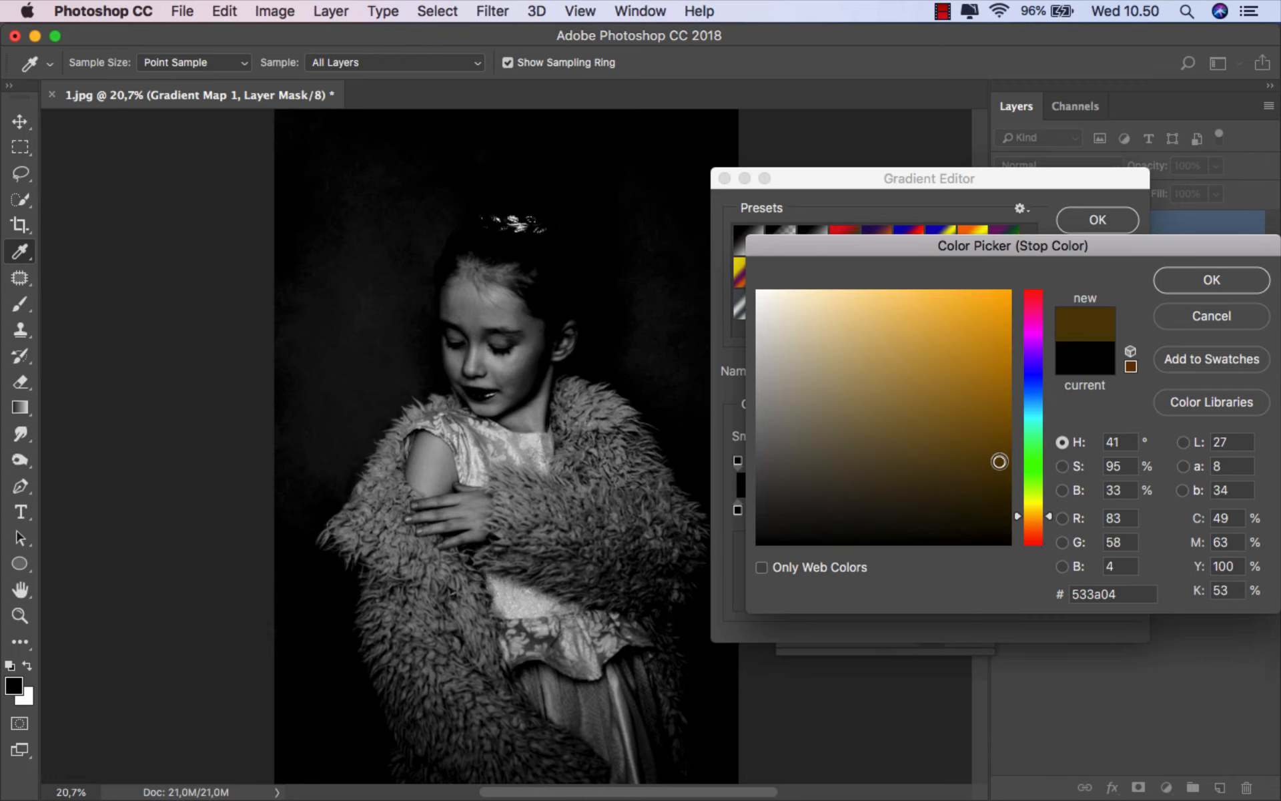
pyautogui.moveTo(999, 461); pyautogui.dragTo(984, 429)
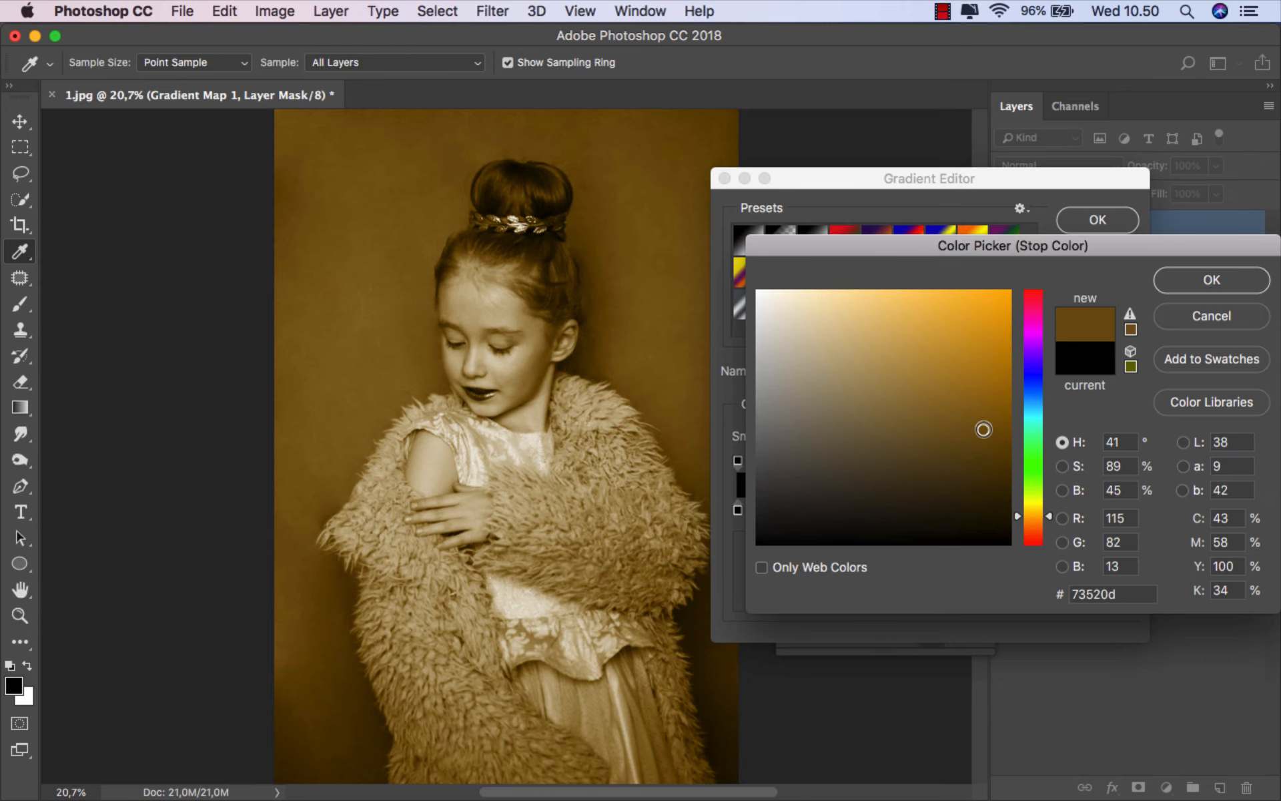
pyautogui.click(1194, 283)
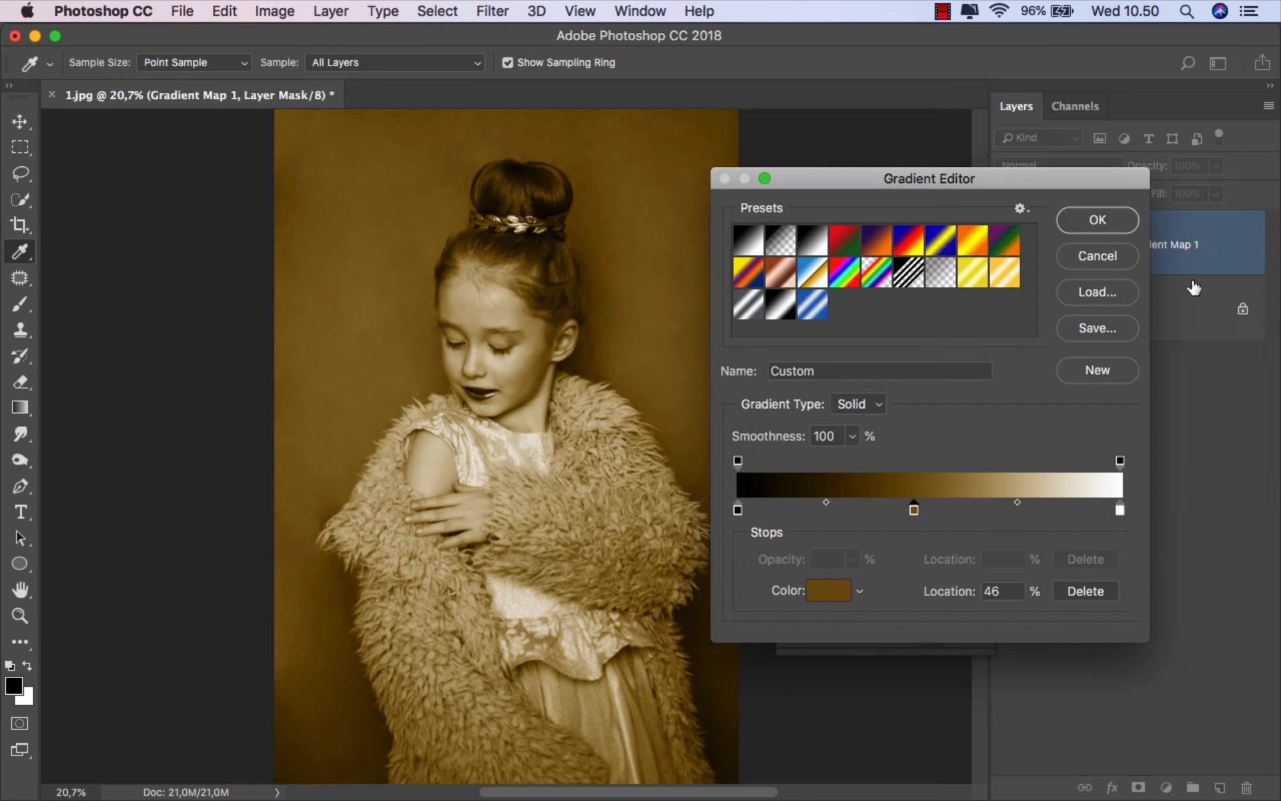
# Add a second colour stop at 73% of the gradient and set its colour to yellow ead51f
pyautogui.click(1018, 511)
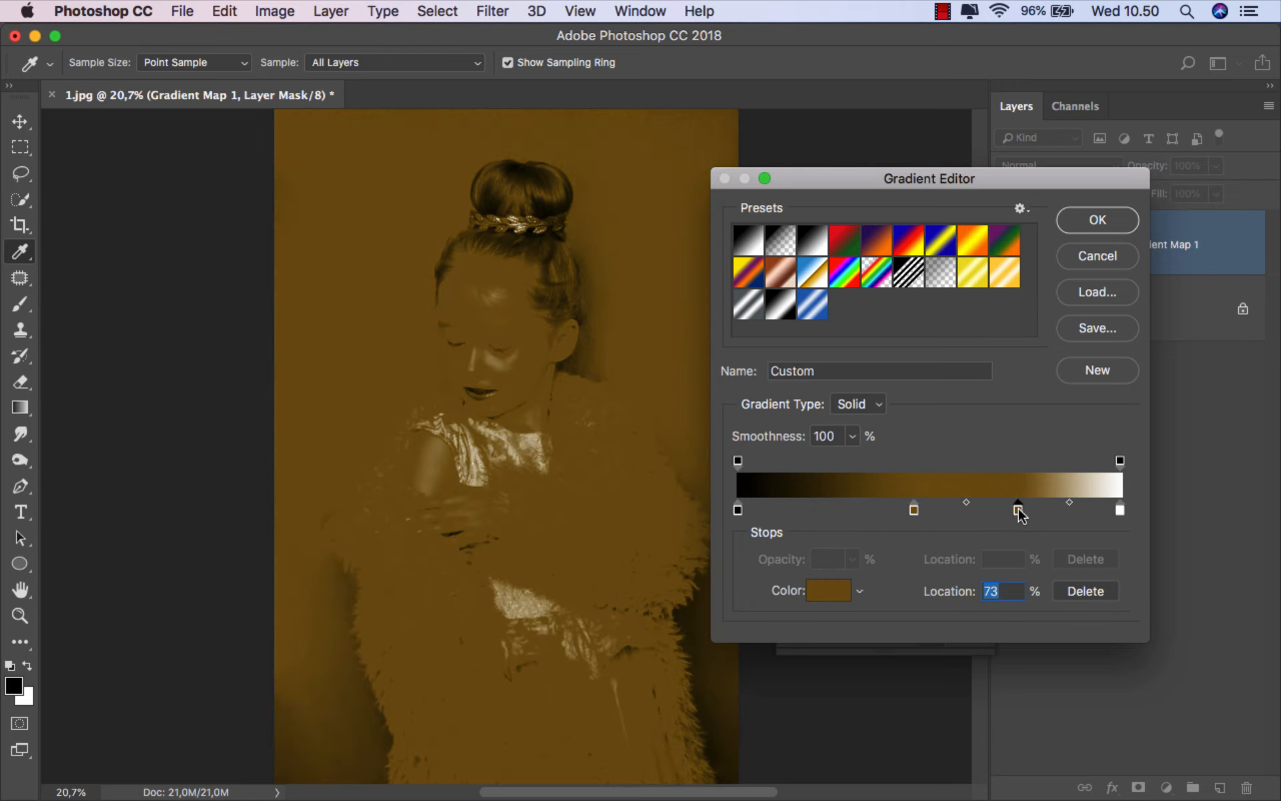
pyautogui.click(833, 589)
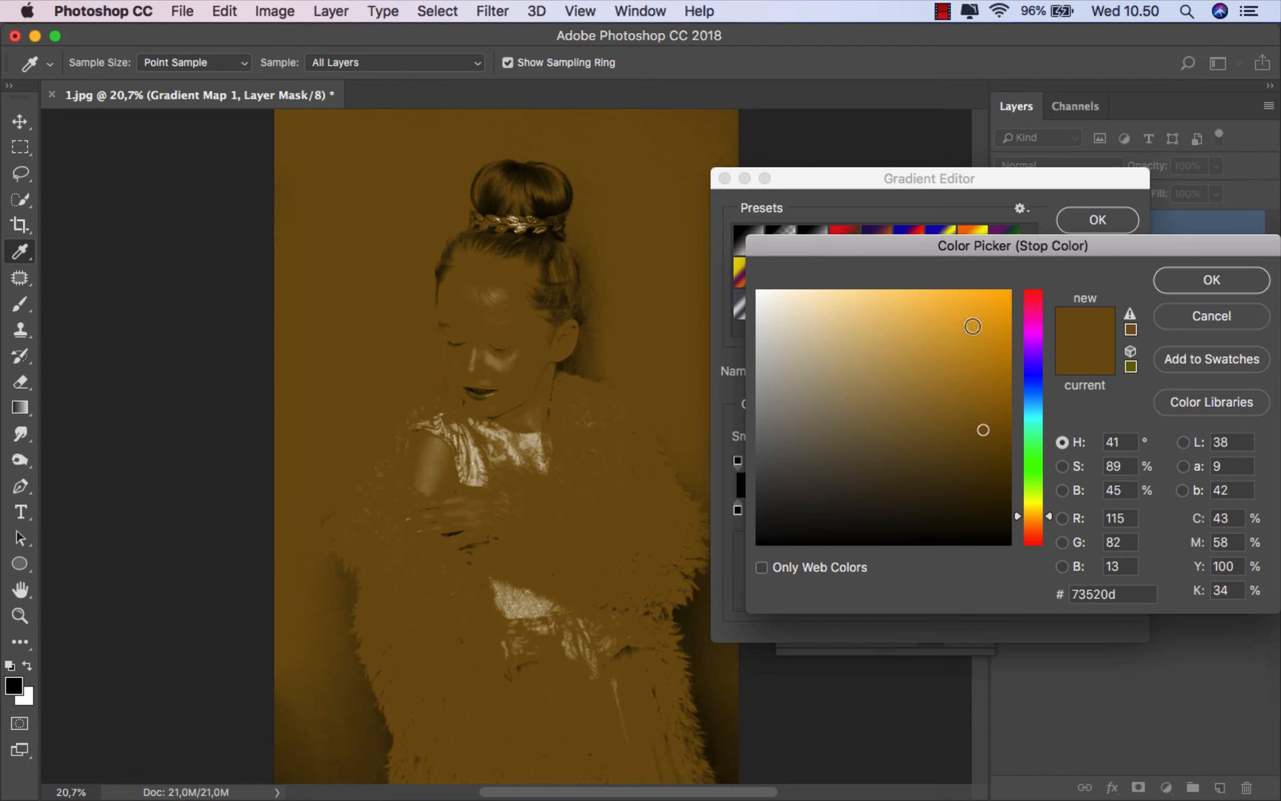
pyautogui.click(973, 314)
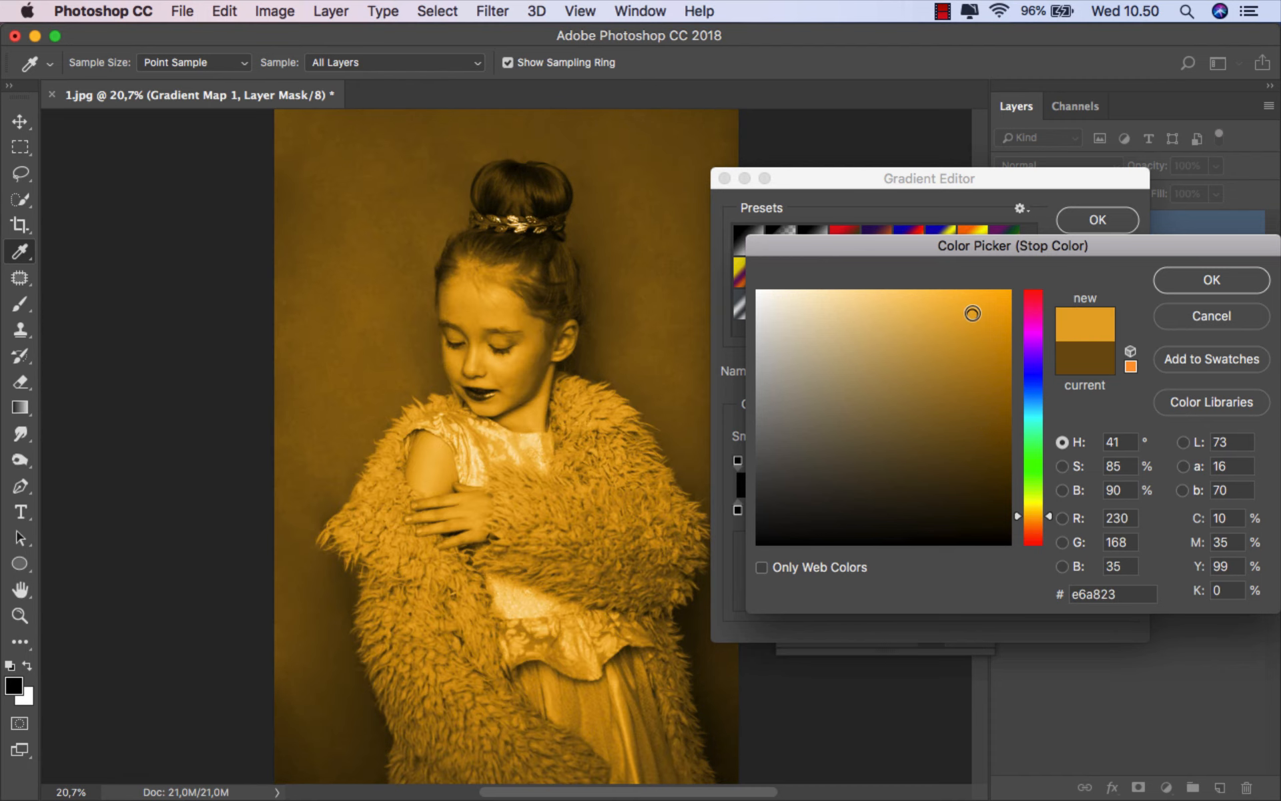
pyautogui.moveTo(973, 314); pyautogui.dragTo(978, 311)
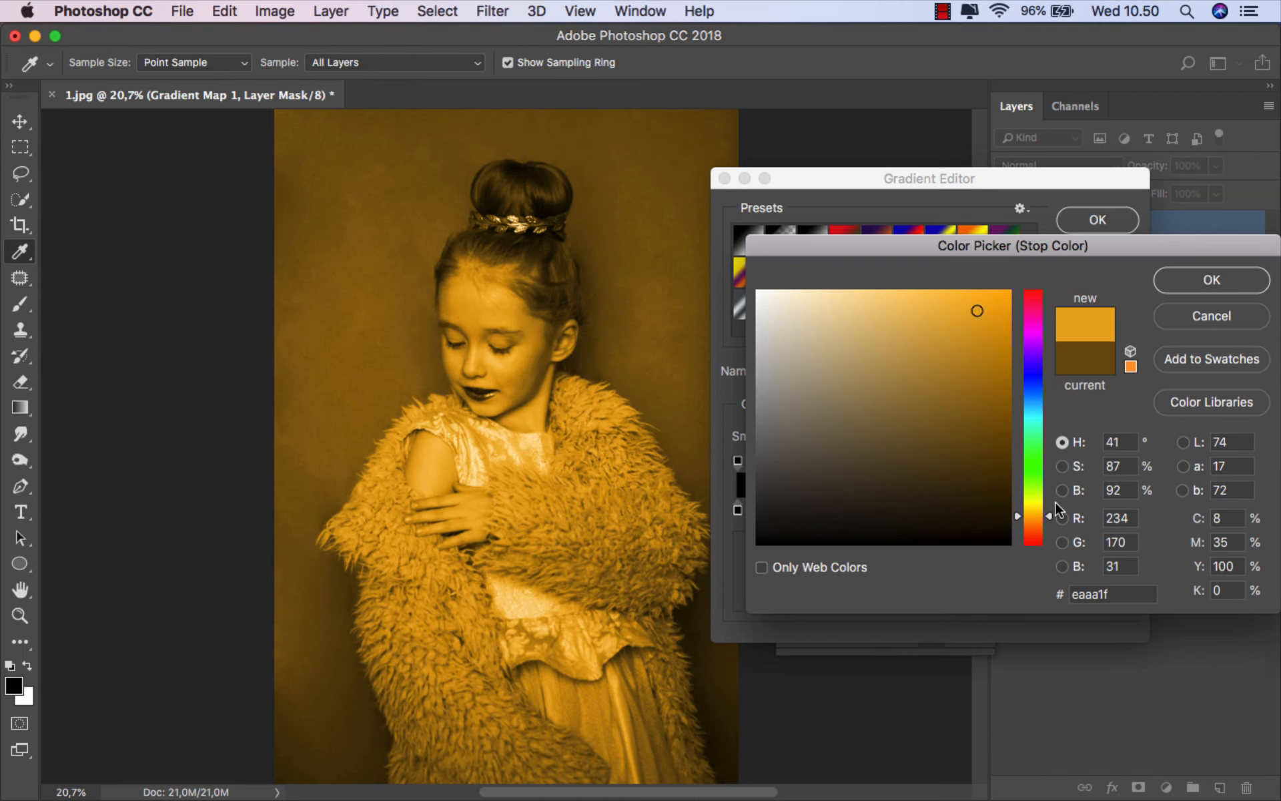
pyautogui.moveTo(1041, 512); pyautogui.dragTo(1041, 503)
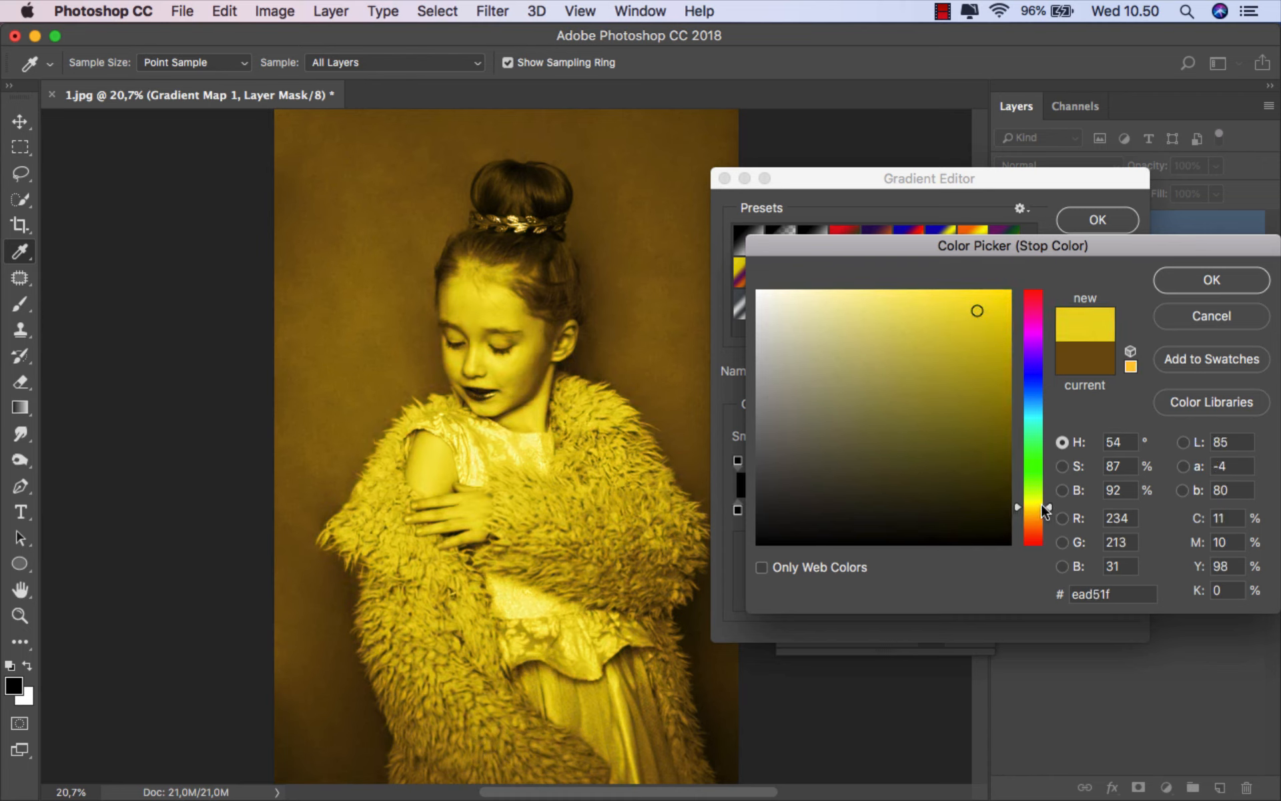
pyautogui.click(1184, 285)
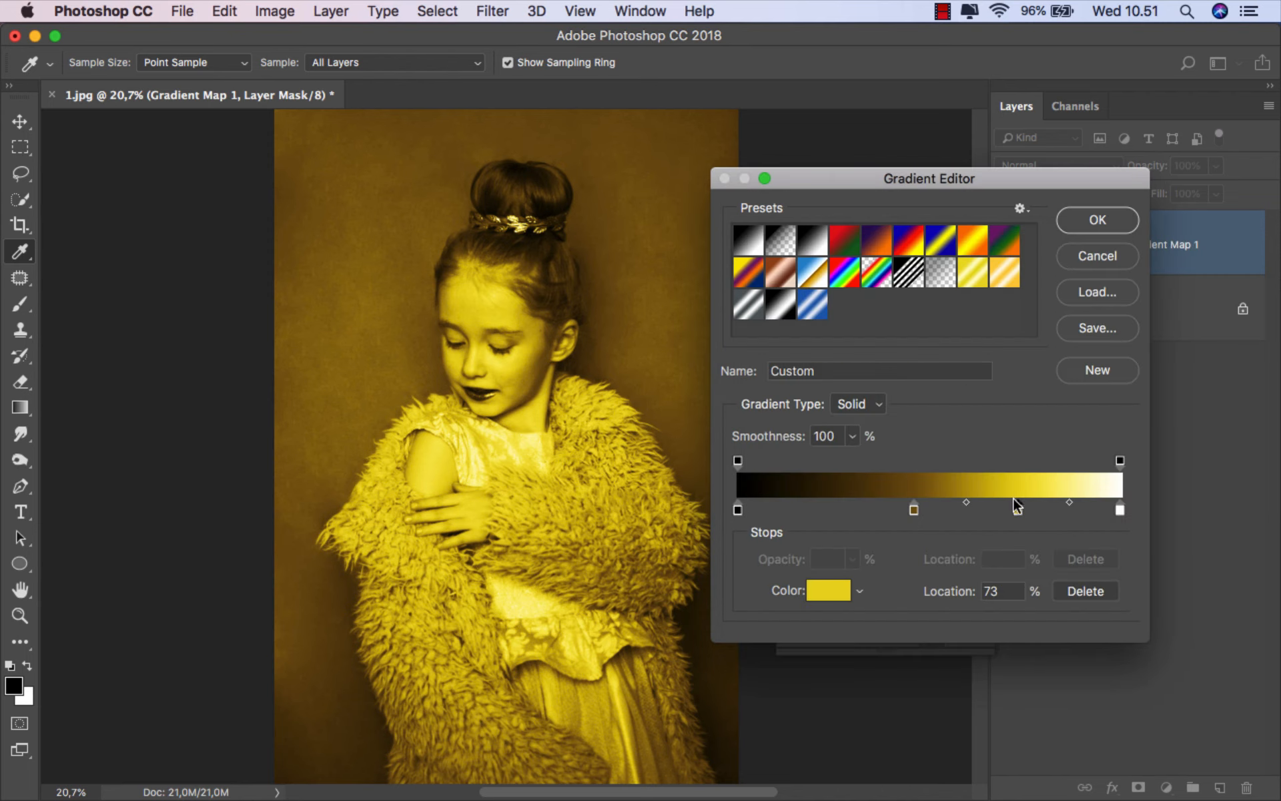
# Shift the yellow stop closer to the white end and the brown stop to 65%, accepting the gradient
pyautogui.moveTo(1016, 507); pyautogui.dragTo(1052, 509)
pyautogui.moveTo(915, 509); pyautogui.dragTo(986, 504)
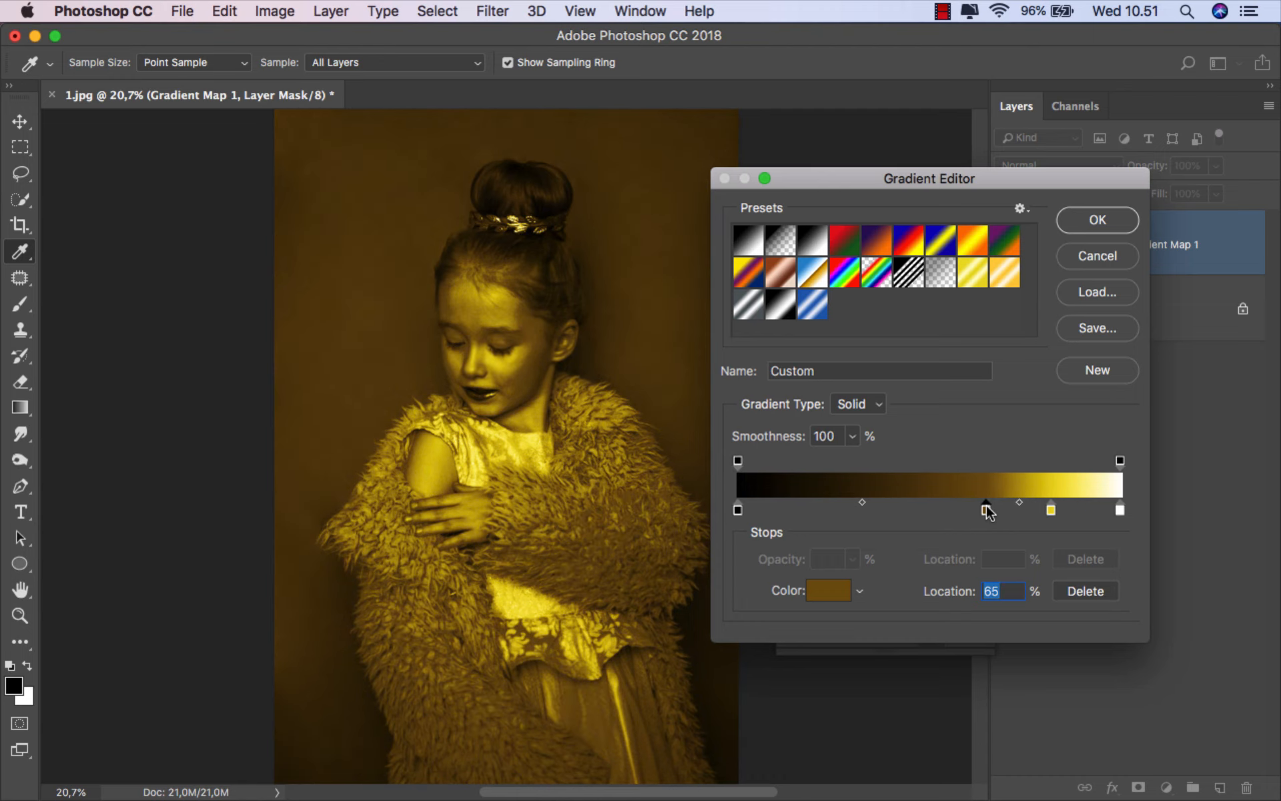
pyautogui.click(1100, 220)
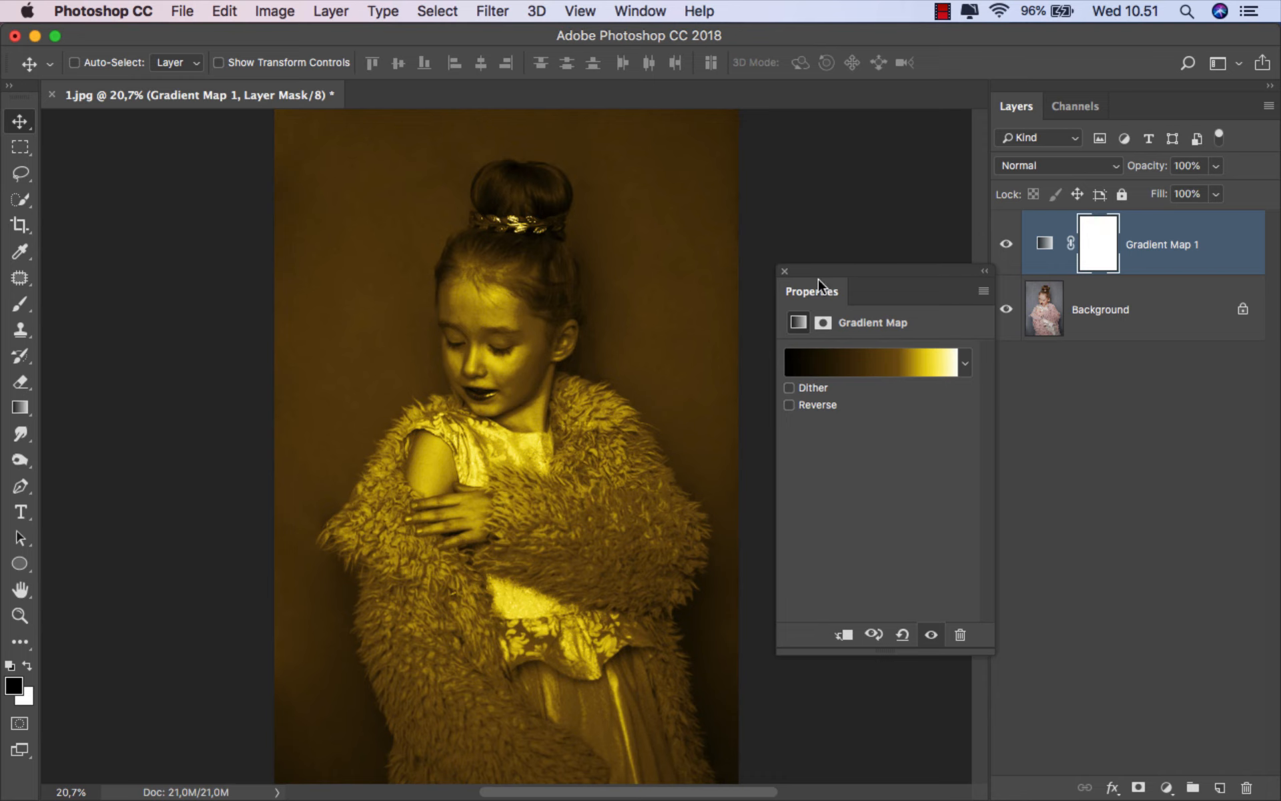
# Close the gradient map properties and toggle the Gradient Map layer's visibility to compare the photo before and after
pyautogui.click(785, 271)
pyautogui.click(1007, 245)
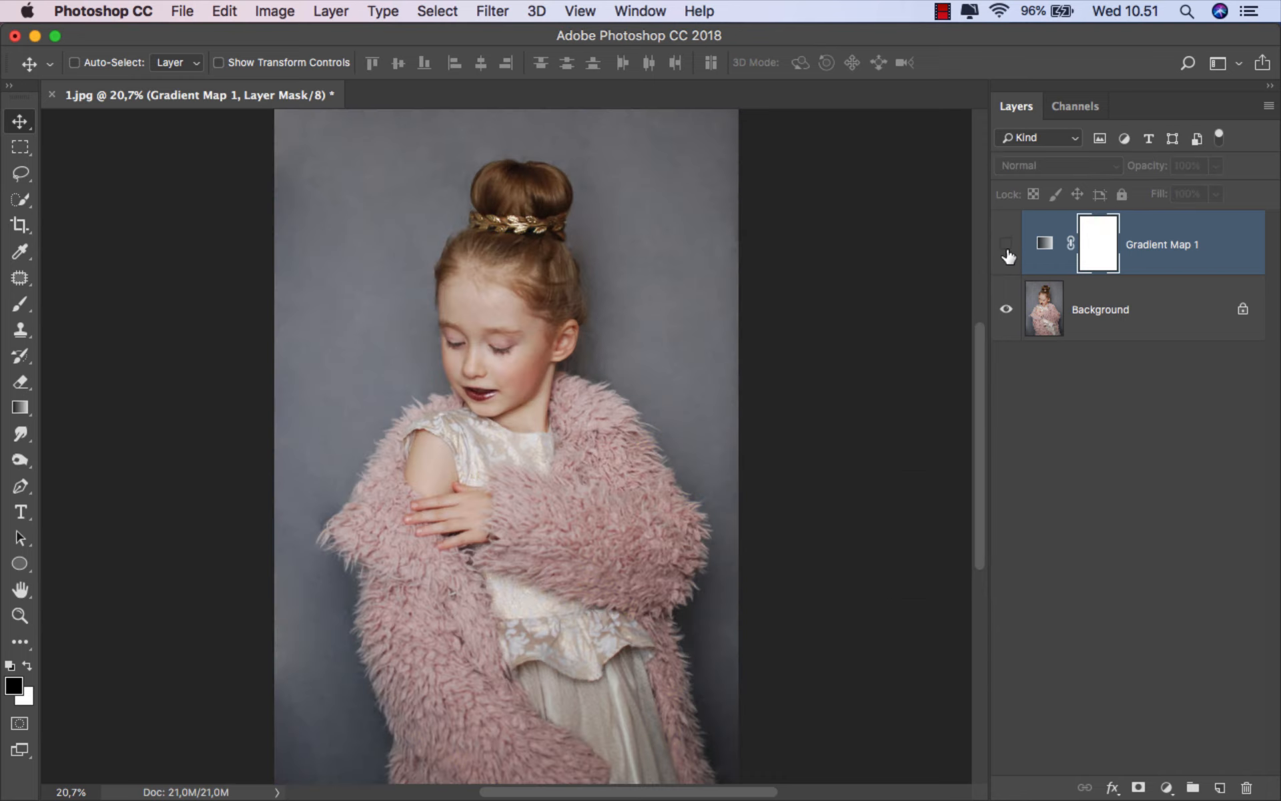
pyautogui.click(1007, 249)
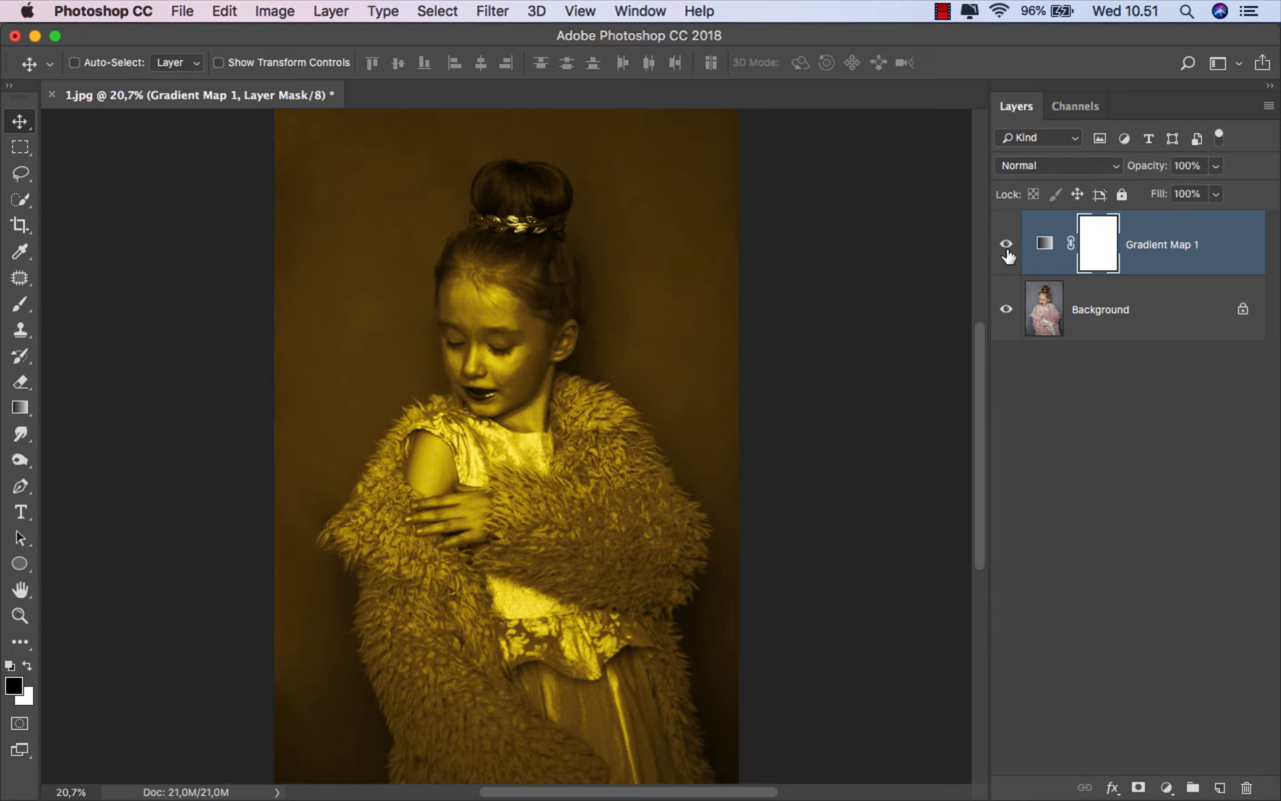
# Create a new layer above the Gradient Map layer and fill it with 50% Gray in Normal mode at 100% opacity
pyautogui.click(1167, 241)
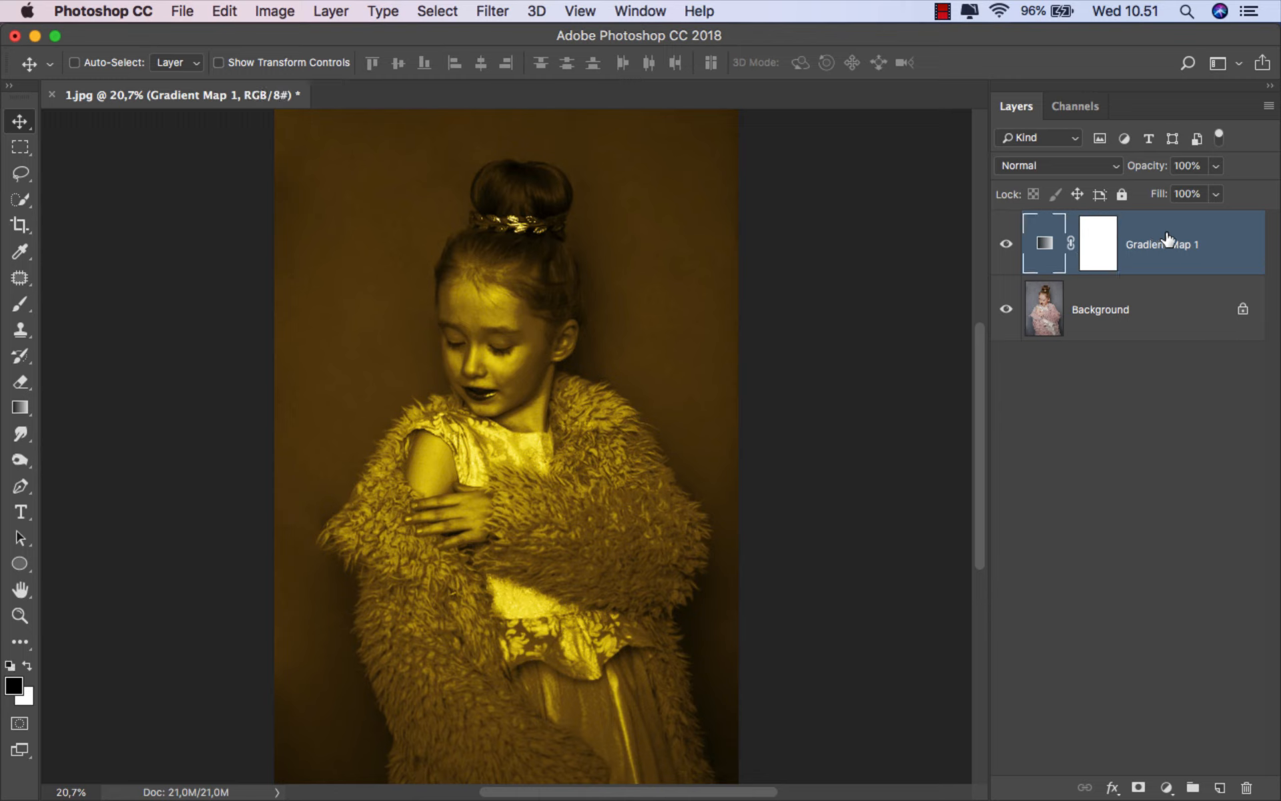
pyautogui.click(1219, 787)
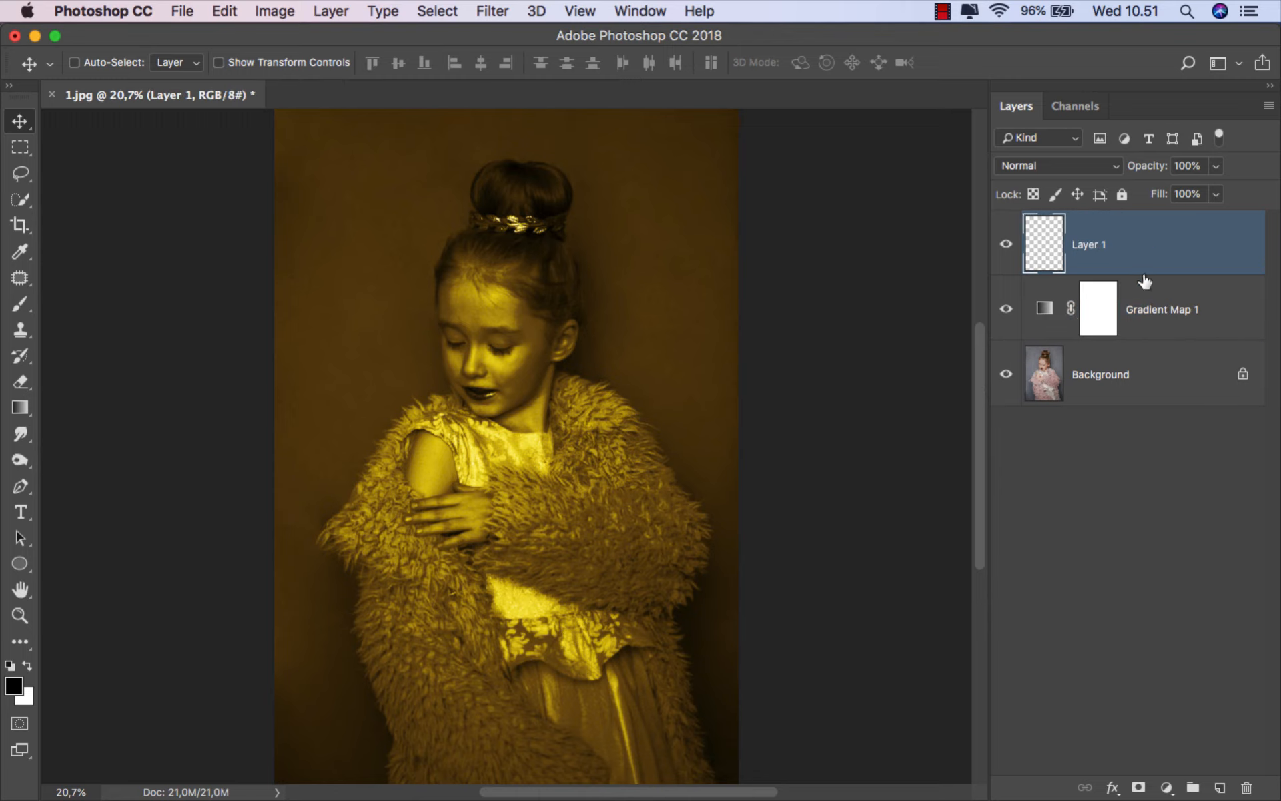
pyautogui.click(225, 11)
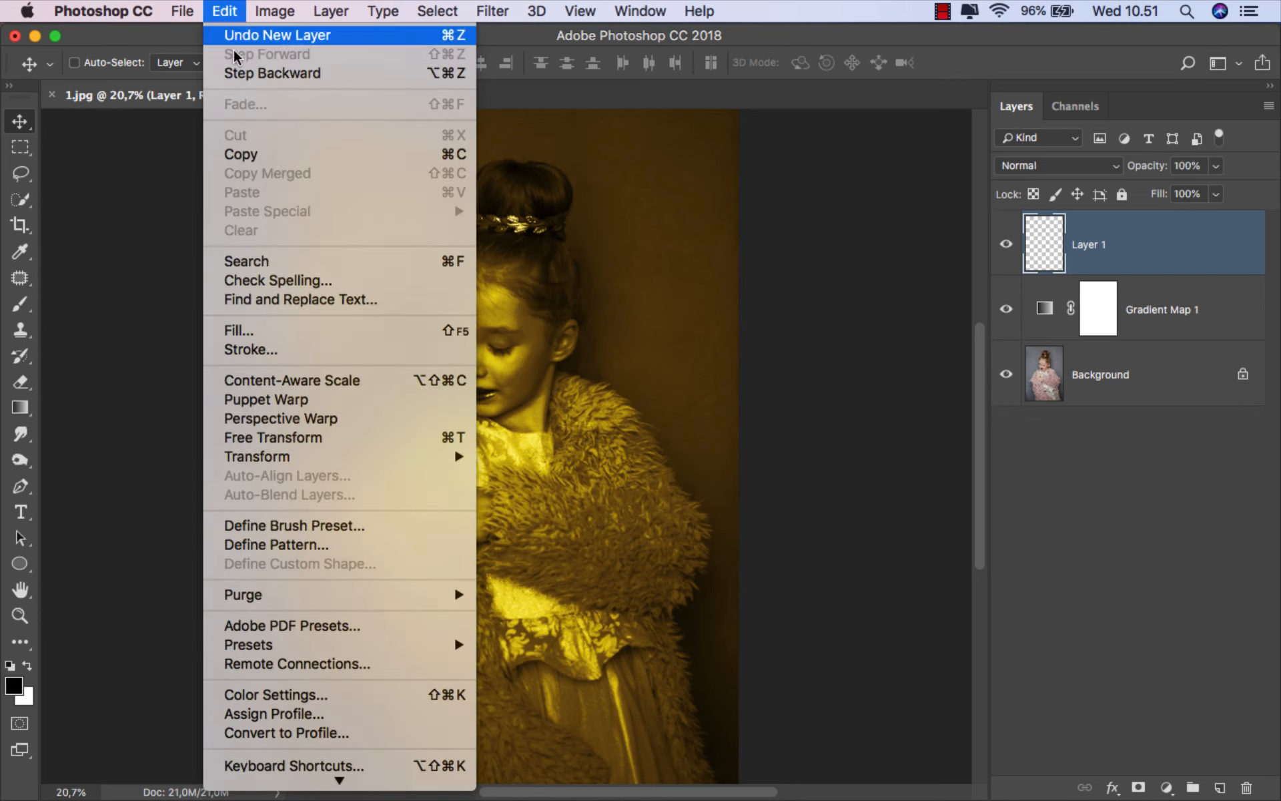
pyautogui.click(261, 333)
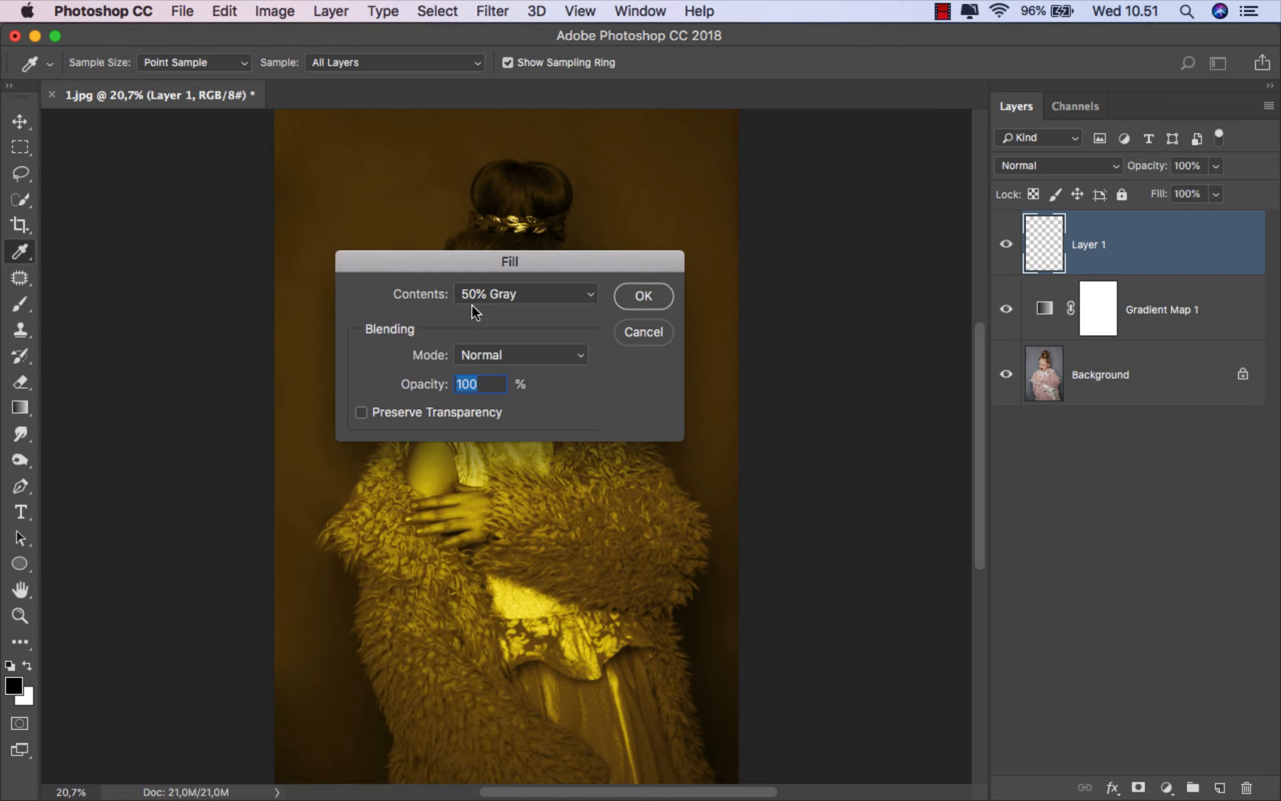
pyautogui.click(510, 294)
pyautogui.click(524, 294)
pyautogui.click(643, 296)
pyautogui.press('v')
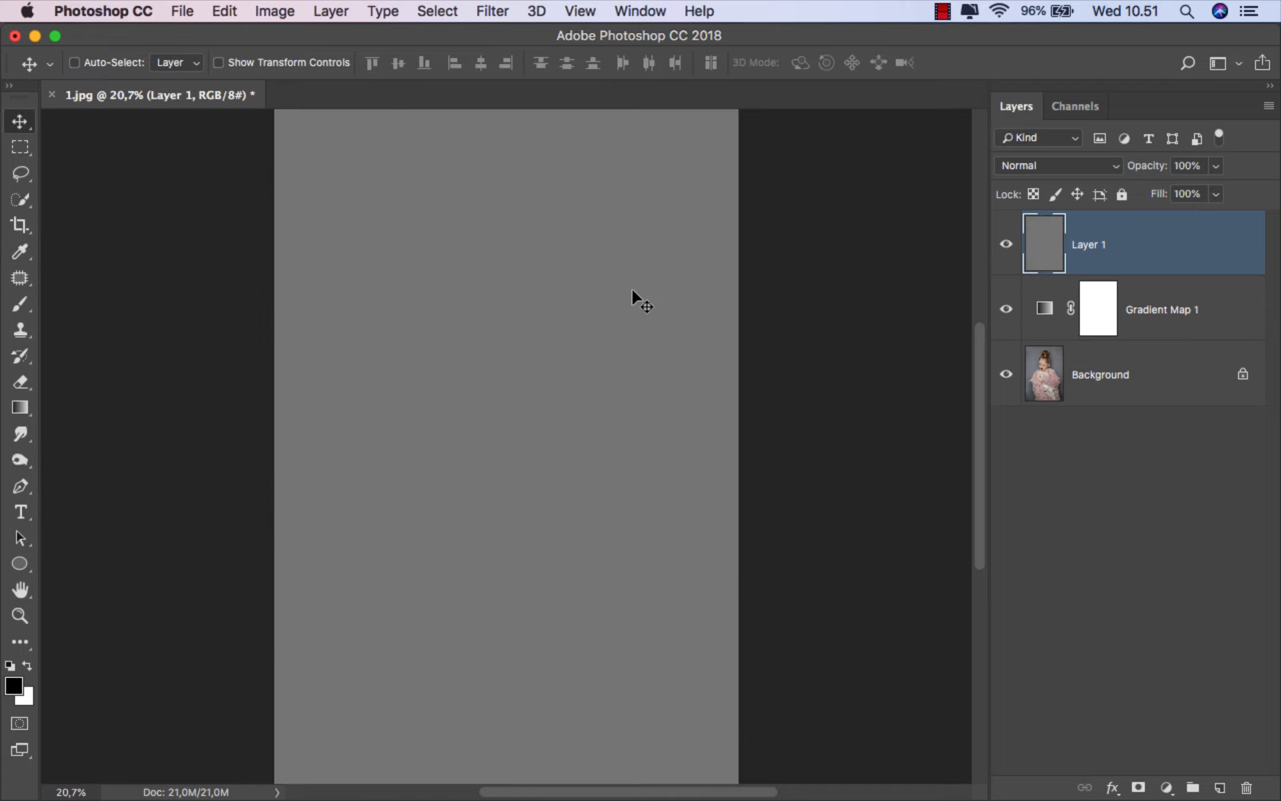
# Apply the Add Noise filter to the gray layer with amount 22%, Uniform distribution and Monochromatic on
pyautogui.click(492, 10)
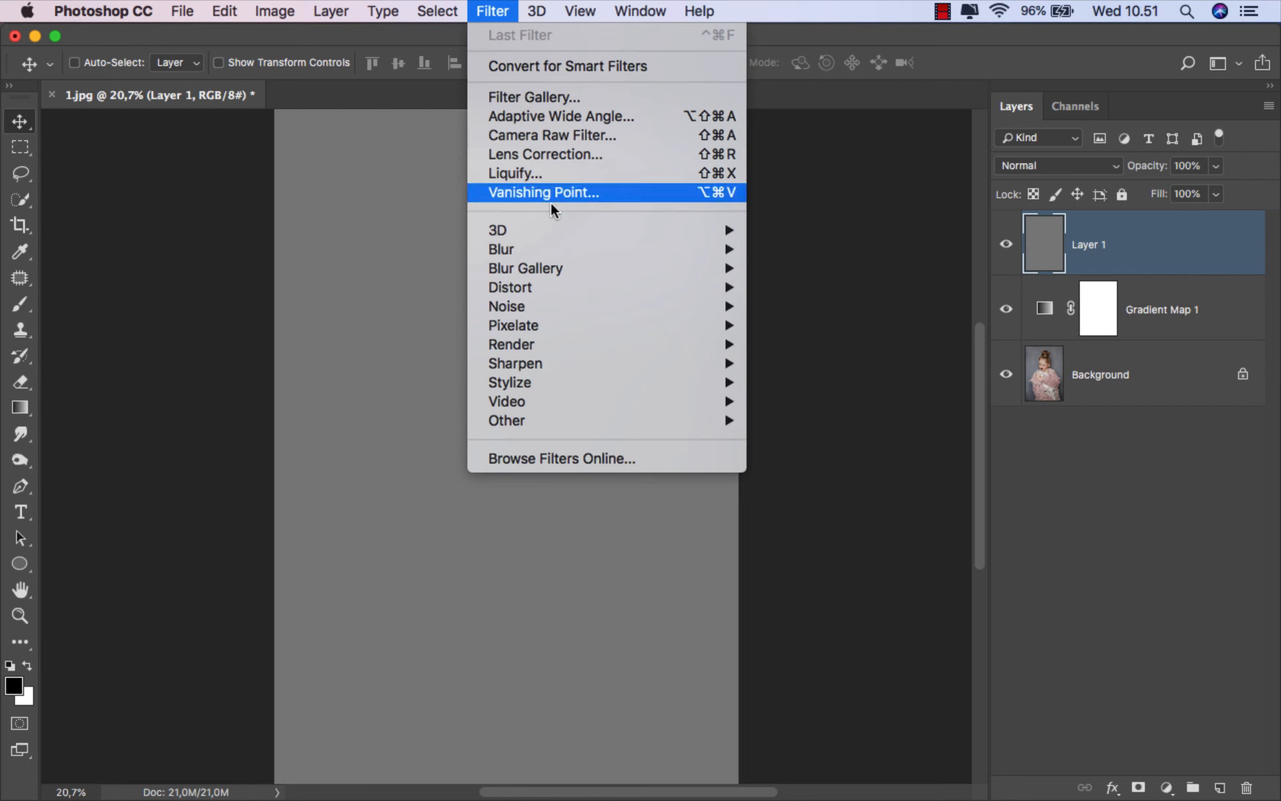
pyautogui.moveTo(574, 304)
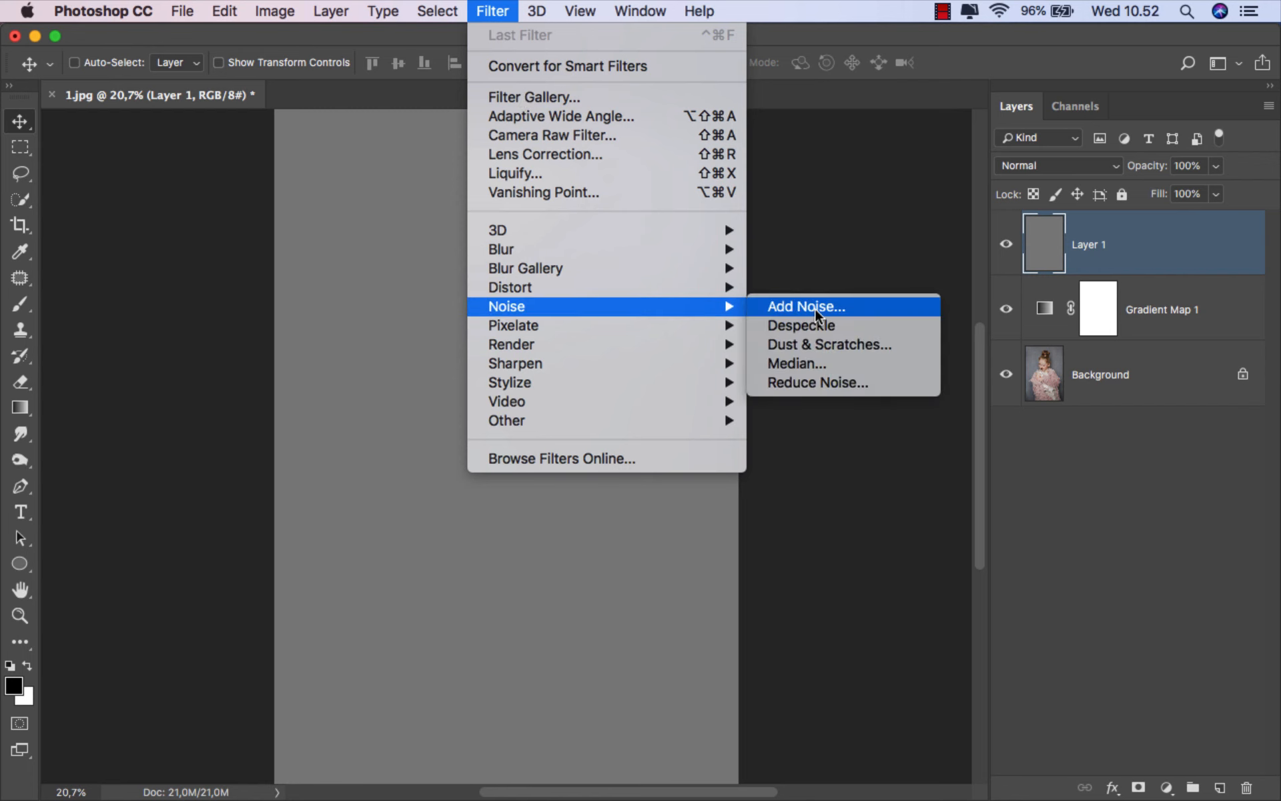
pyautogui.click(814, 308)
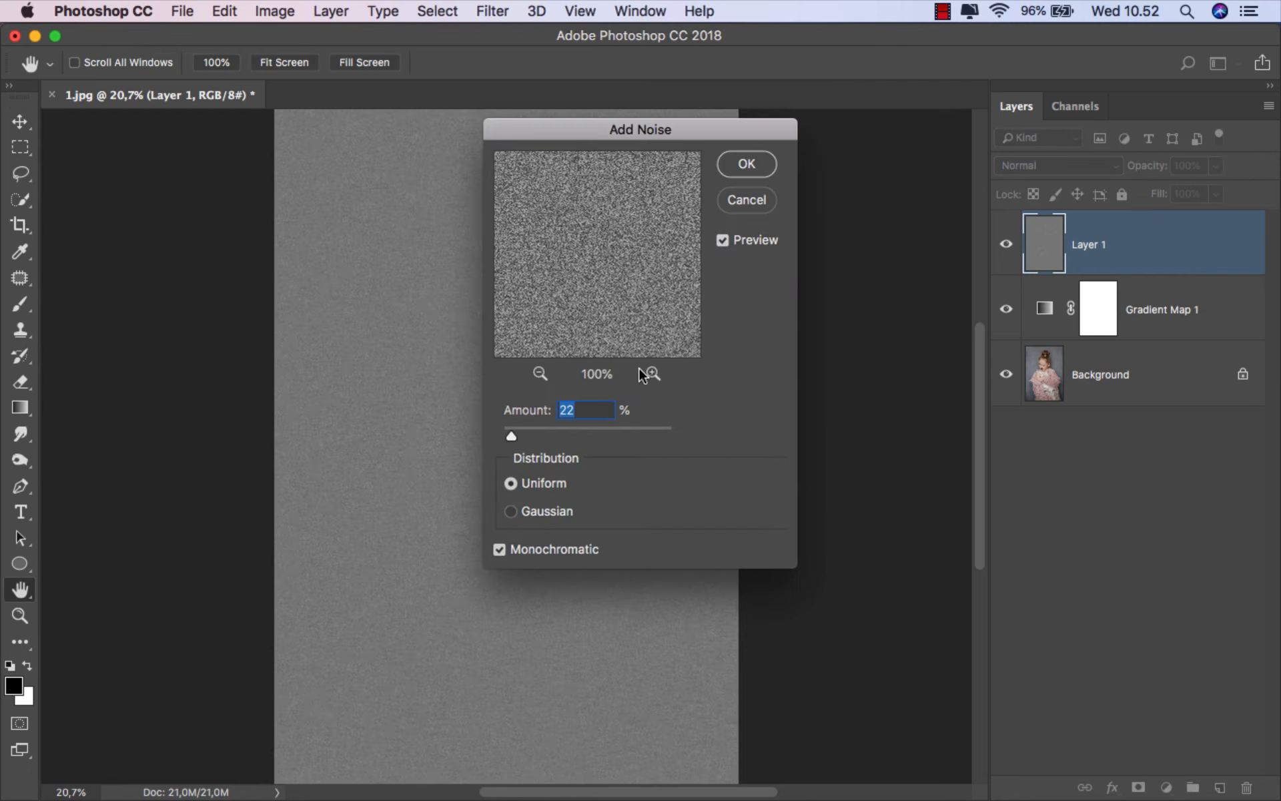
pyautogui.click(587, 410)
pyautogui.click(745, 164)
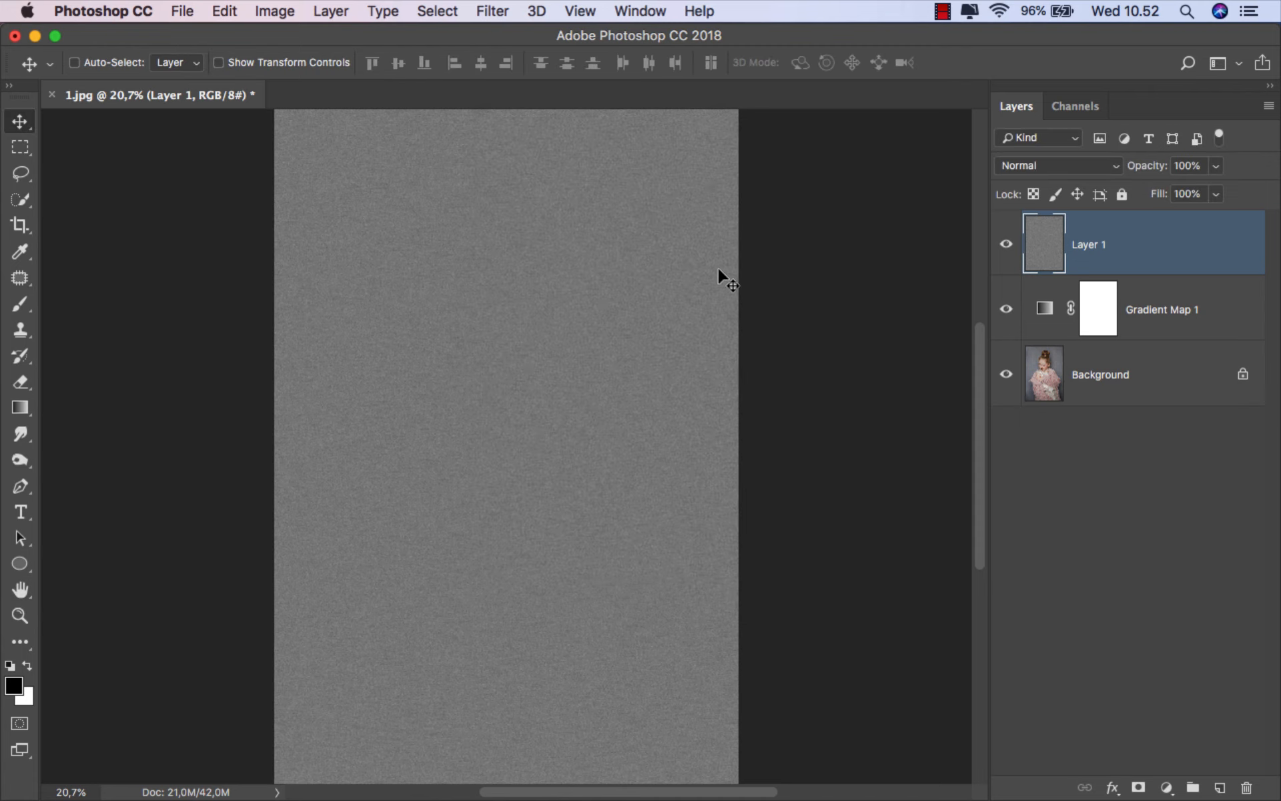
# Set the noise layer's blend mode to Overlay and inspect the grain on the girl's face
pyautogui.scroll(6, 502, 418)
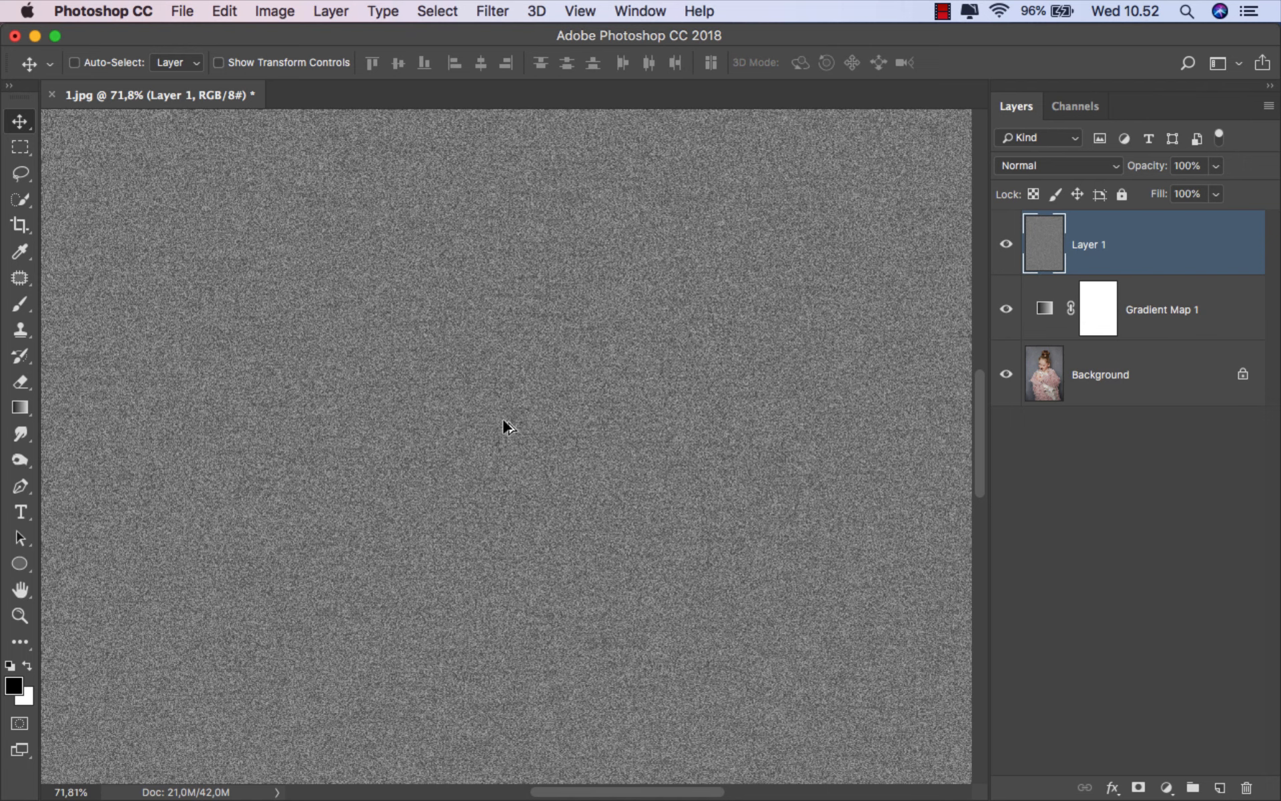
pyautogui.click(1038, 168)
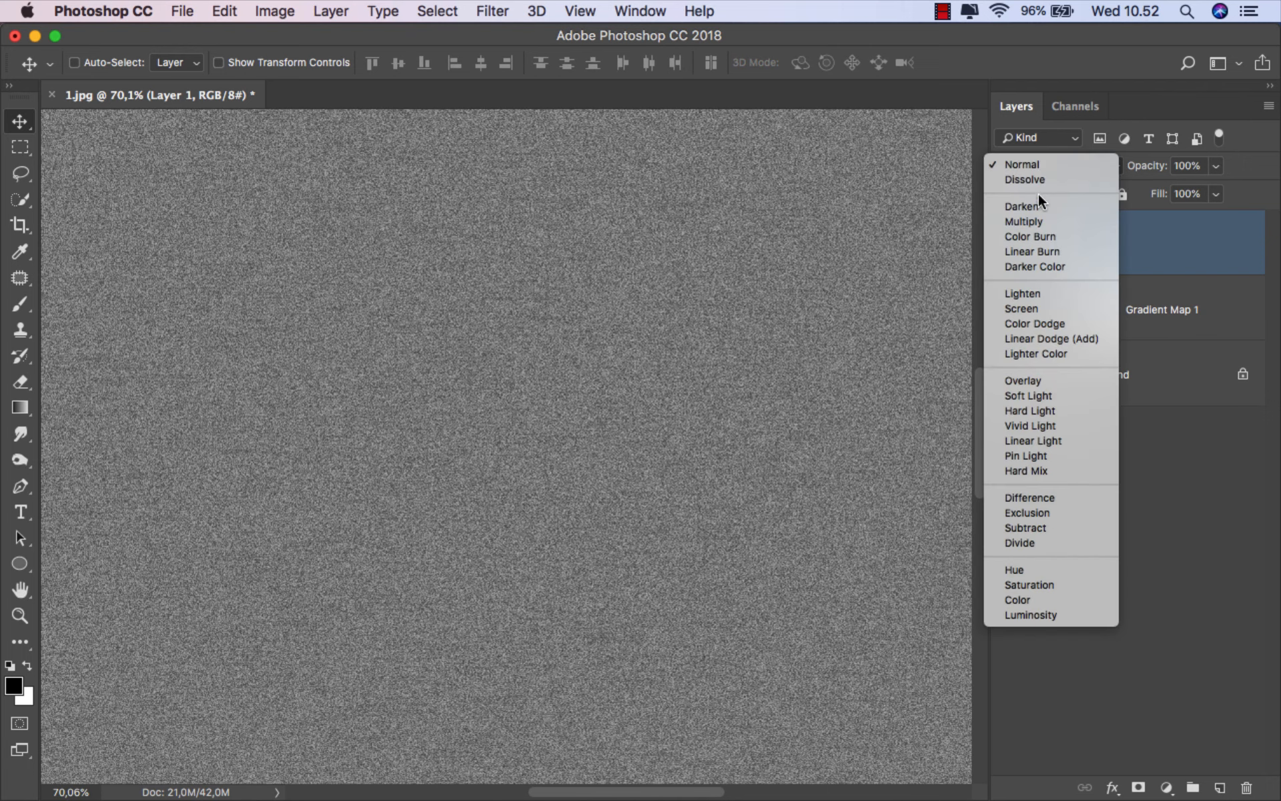
pyautogui.click(1044, 381)
pyautogui.moveTo(518, 252); pyautogui.dragTo(511, 515)
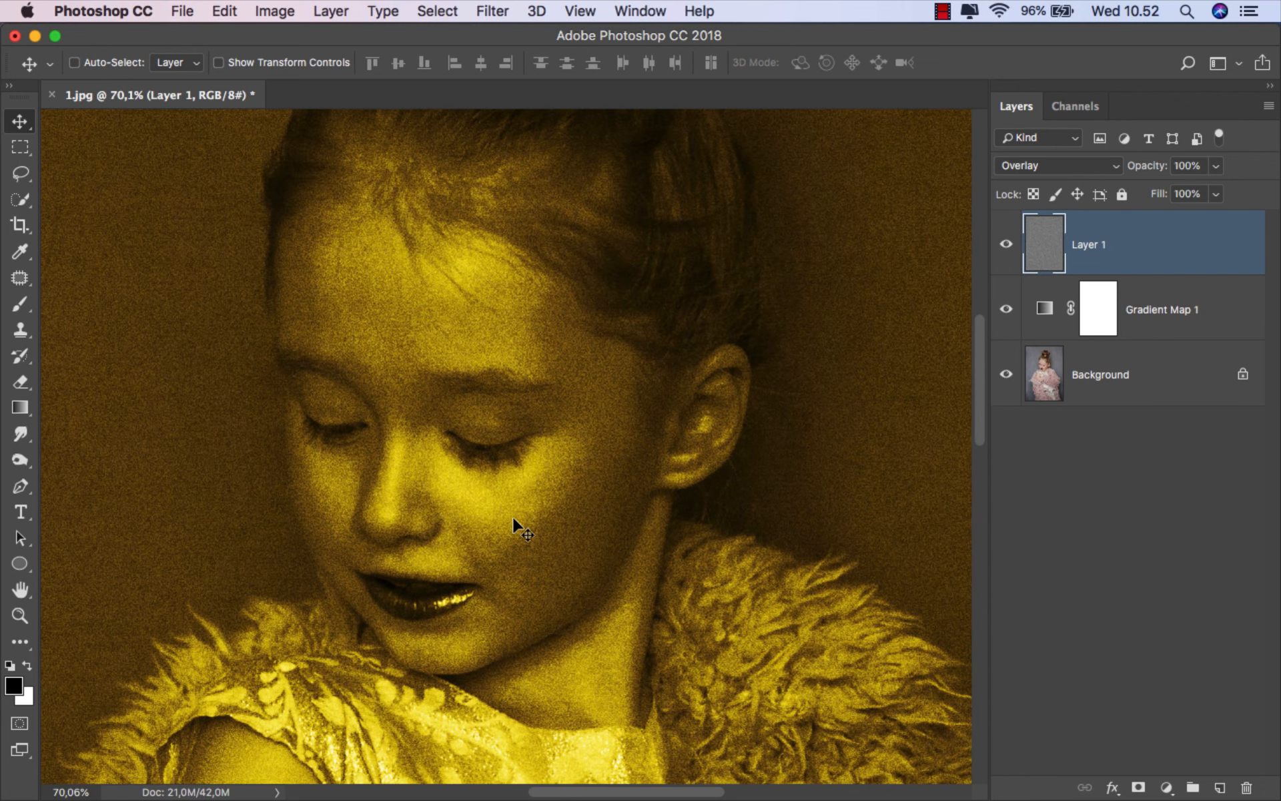
# Apply a Gaussian Blur with a radius of 0.7 pixels to the noise layer
pyautogui.click(493, 11)
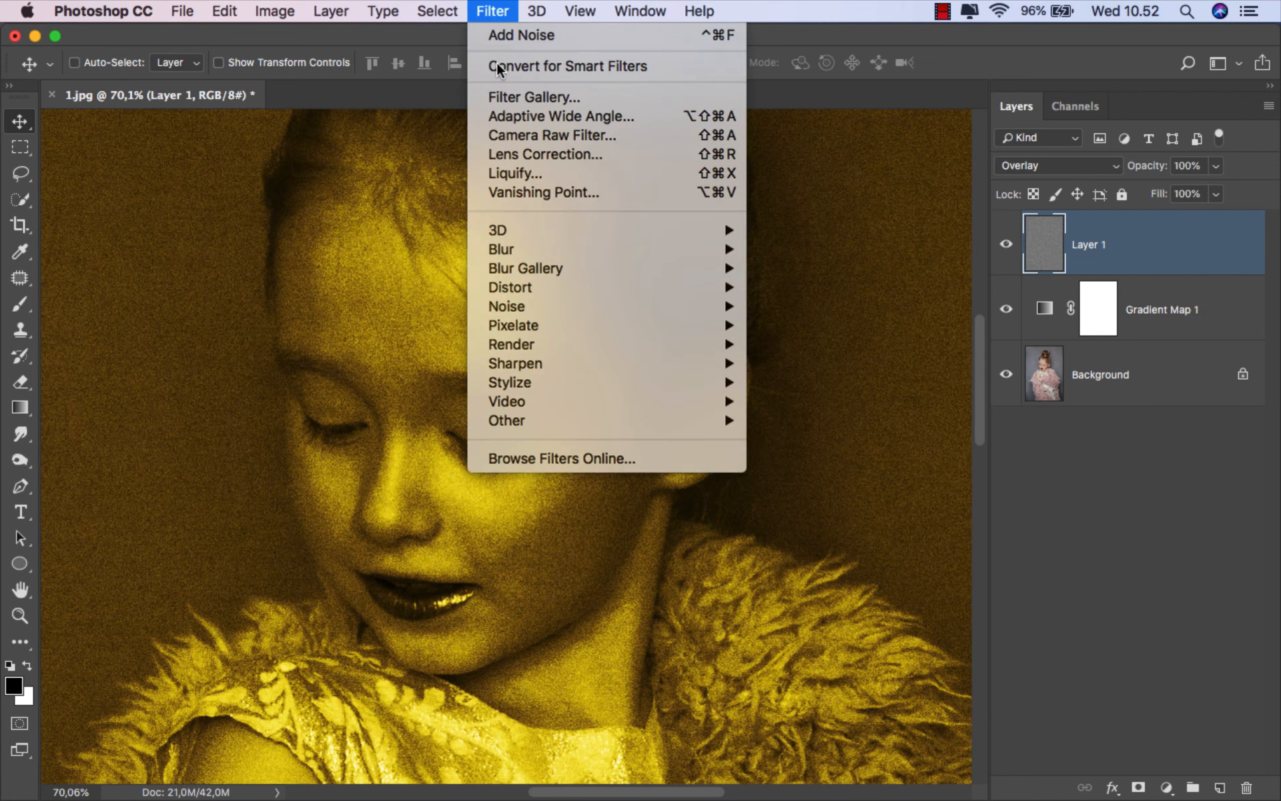
pyautogui.moveTo(602, 249)
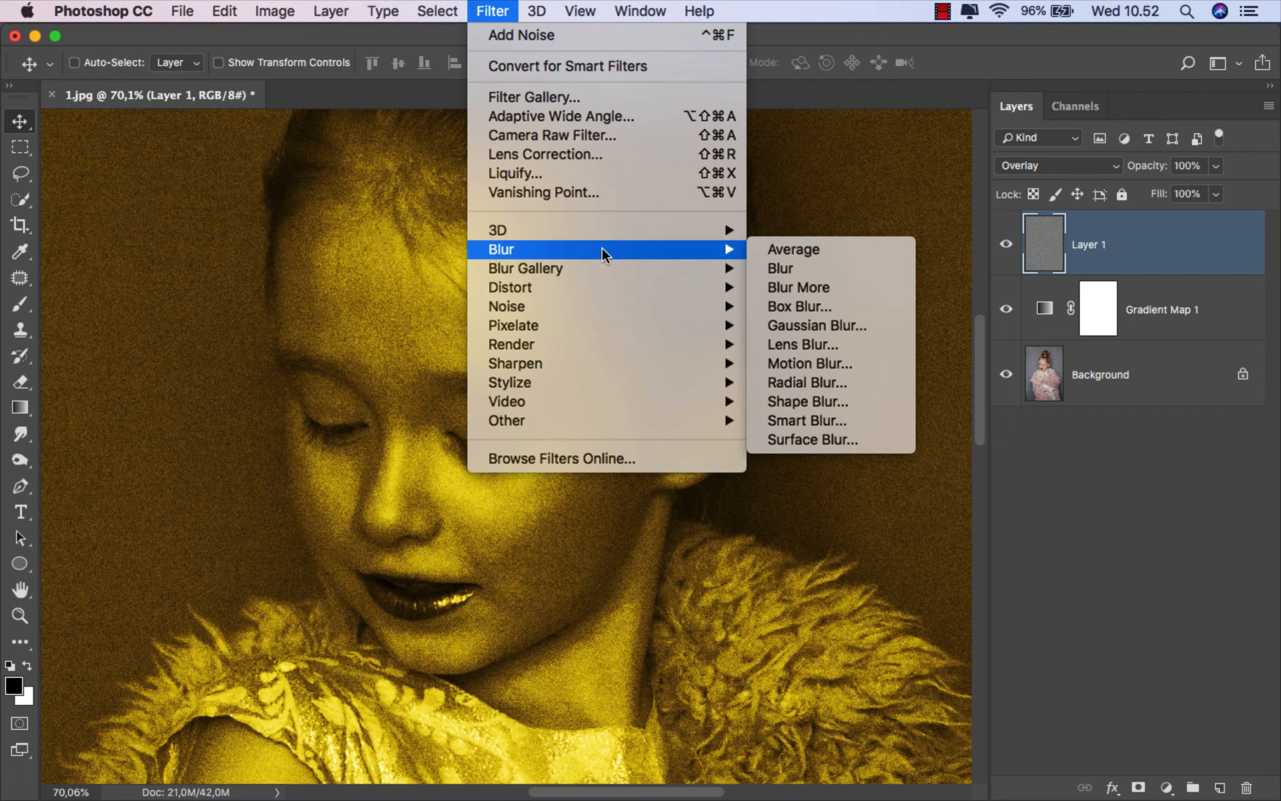
pyautogui.click(825, 327)
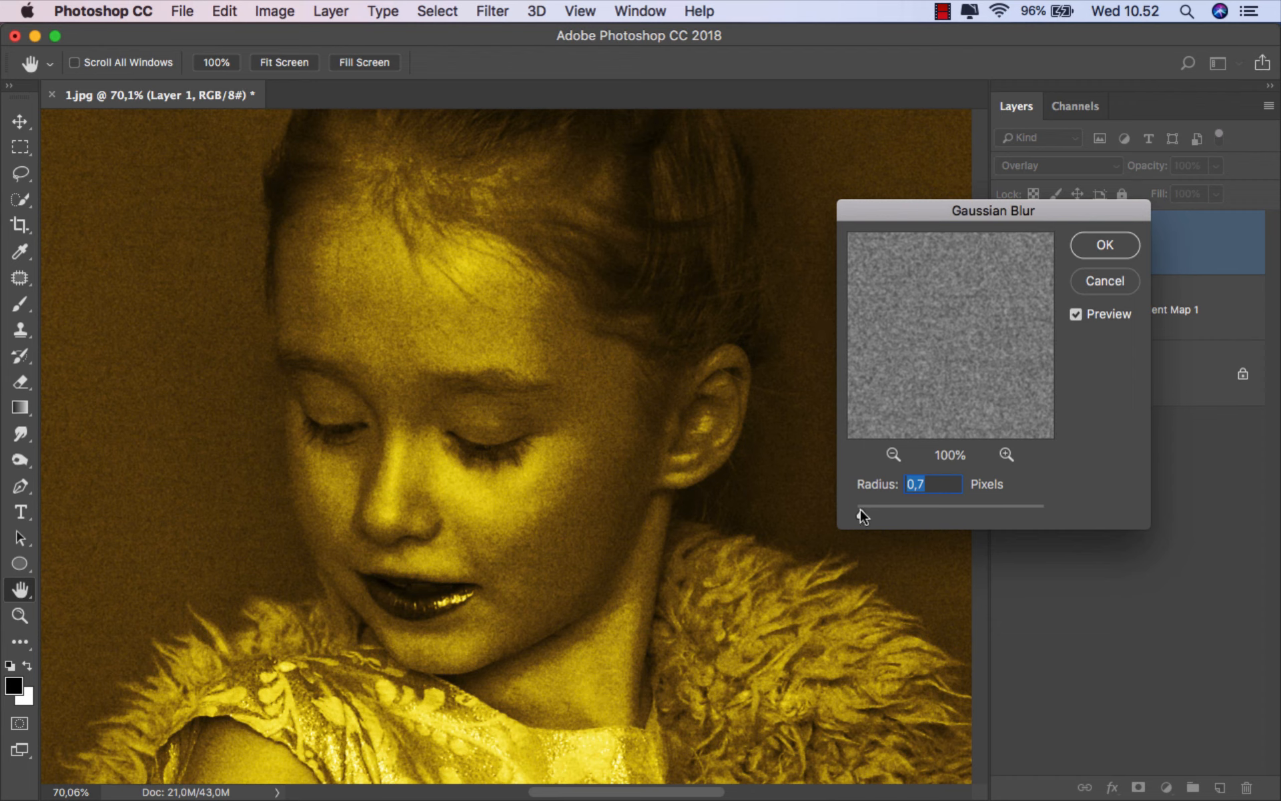
pyautogui.moveTo(861, 510); pyautogui.dragTo(863, 513)
pyautogui.click(1090, 245)
# Lower the noise layer's opacity to 50% and toggle its visibility to compare the grain effect
pyautogui.click(1216, 166)
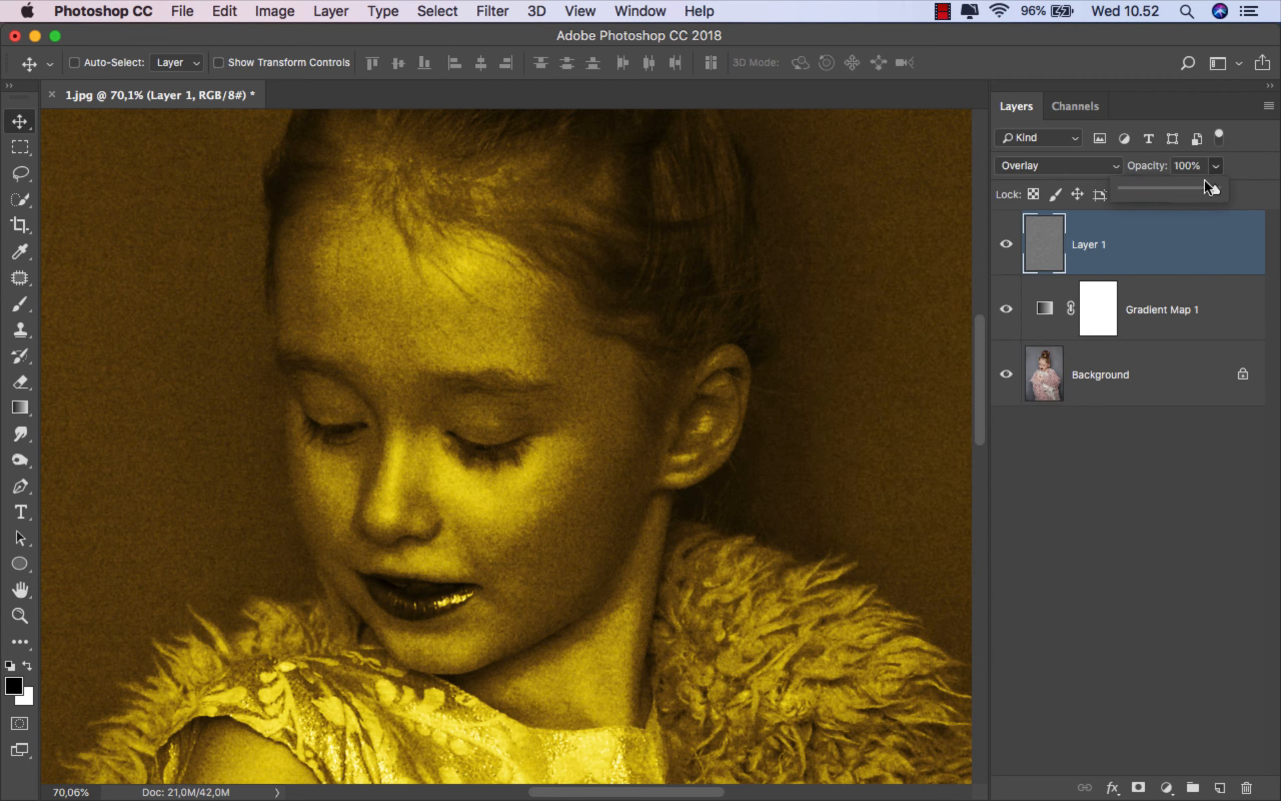
pyautogui.click(1169, 189)
pyautogui.click(1007, 245)
pyautogui.click(1007, 244)
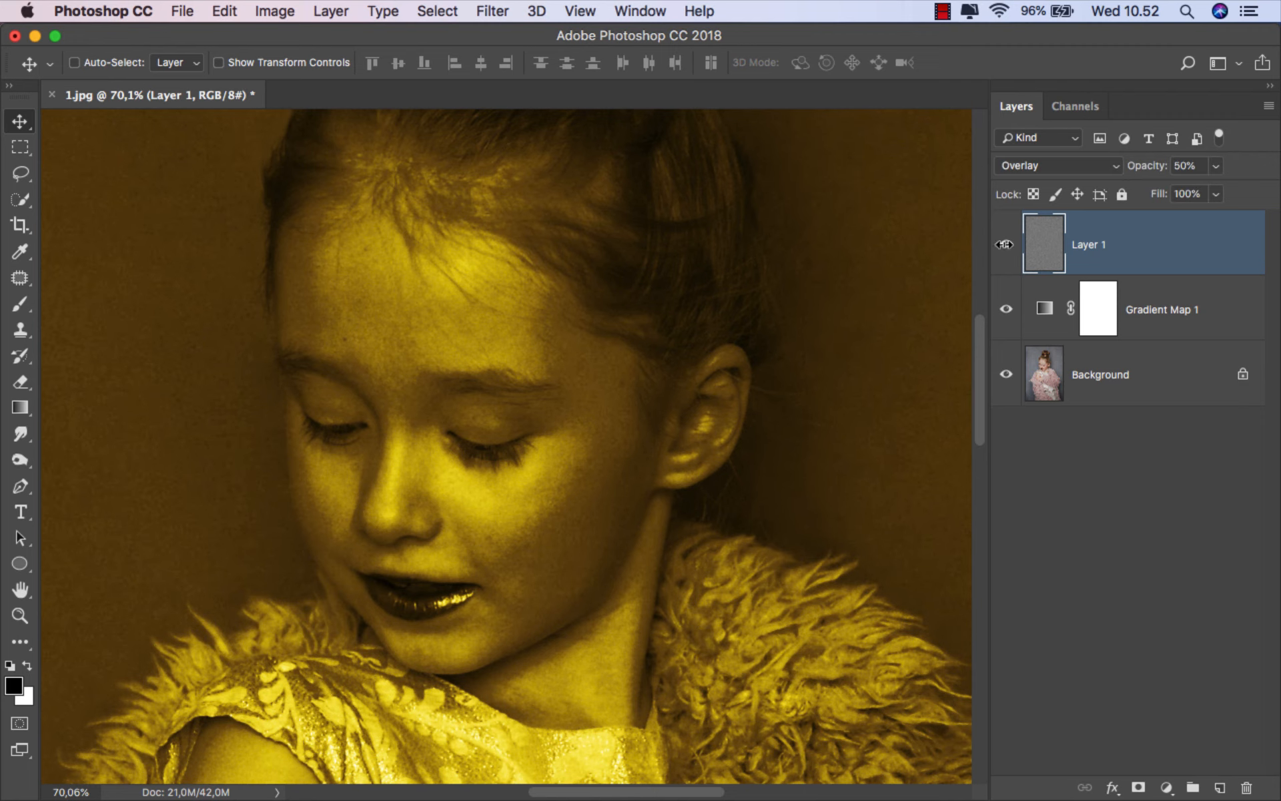
pyautogui.press('super+0')
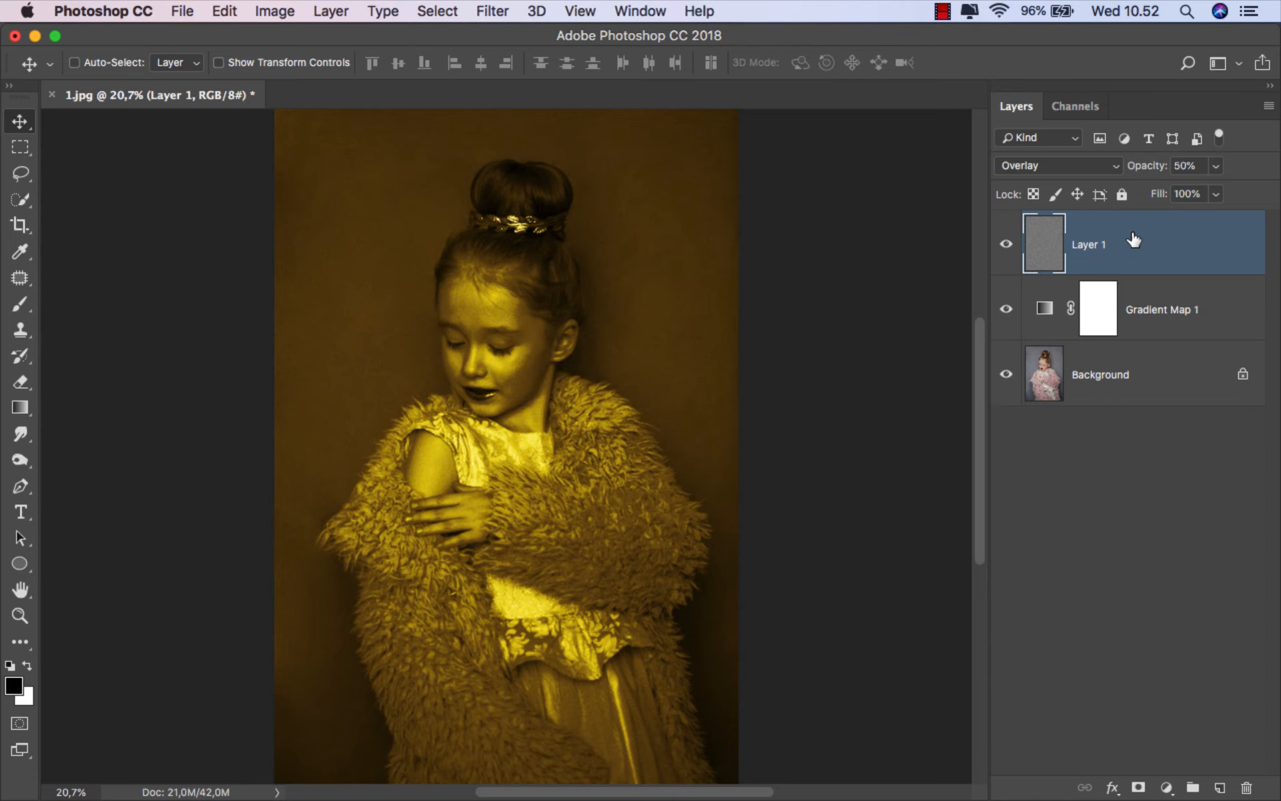
# Place 3.jpg from the Finder folder into the document and move its layer directly below the Gradient Map layer
pyautogui.moveTo(434, 794)
pyautogui.click(433, 761)
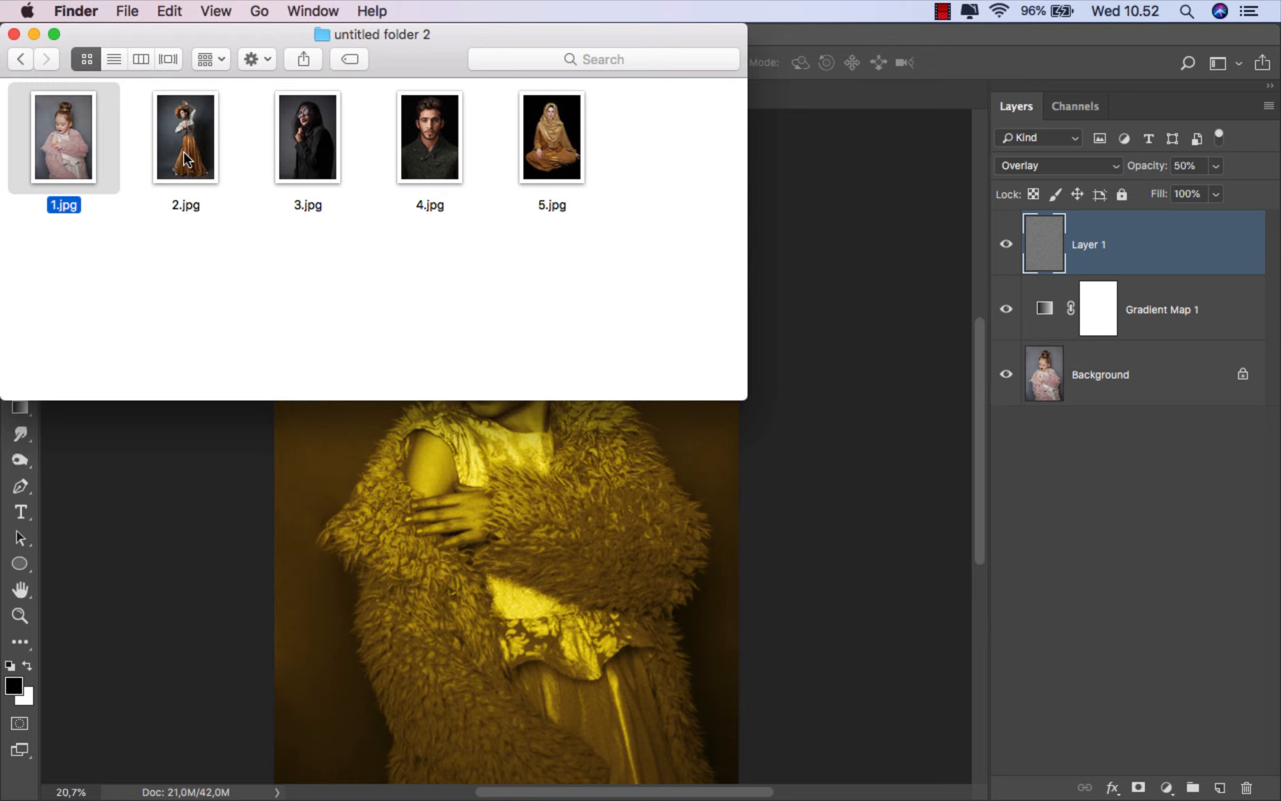
pyautogui.click(315, 167)
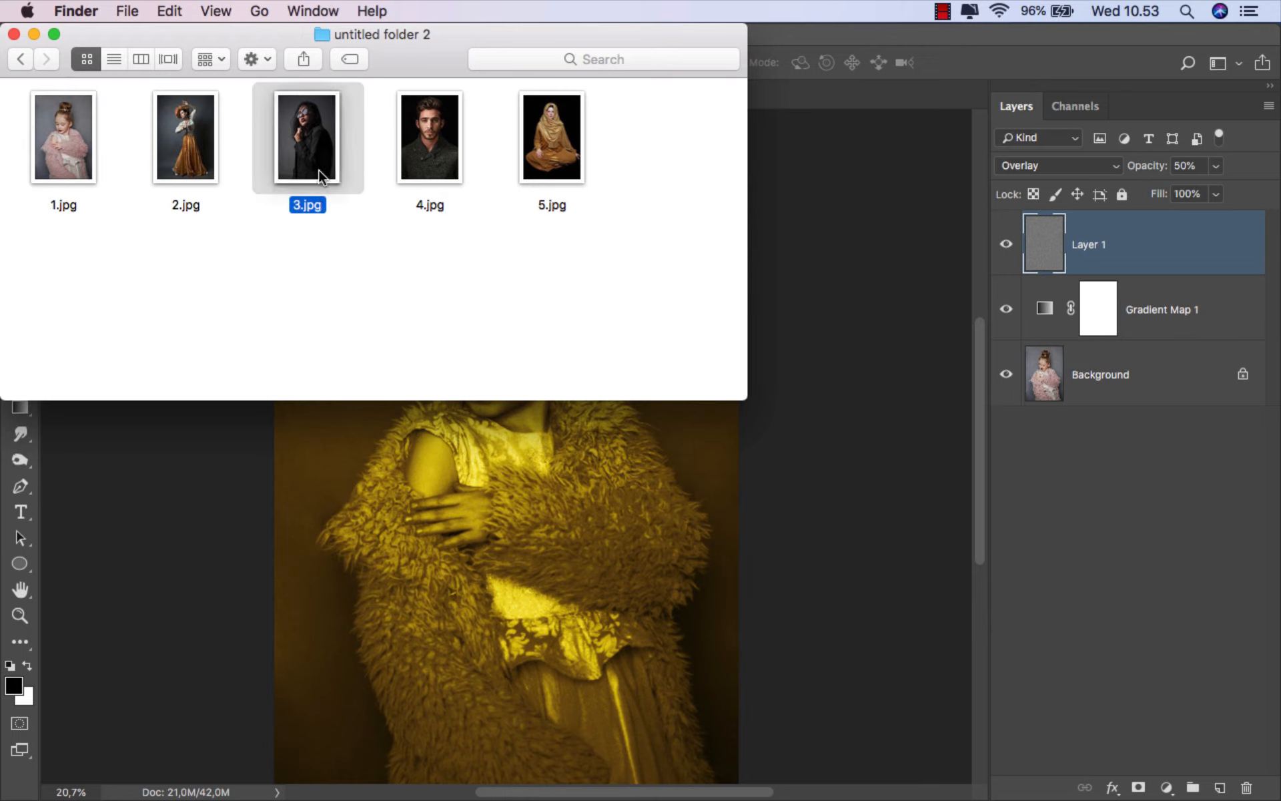
pyautogui.moveTo(319, 172); pyautogui.dragTo(450, 591)
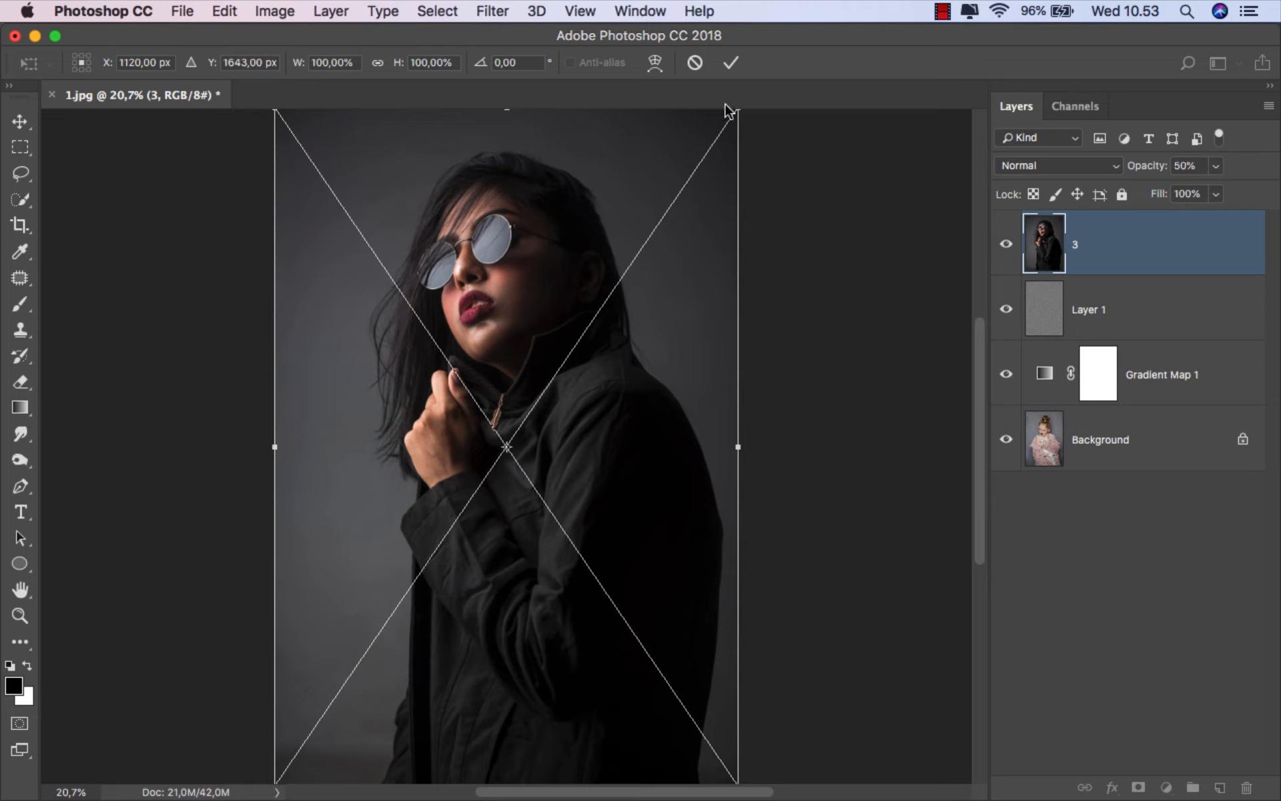
pyautogui.click(733, 62)
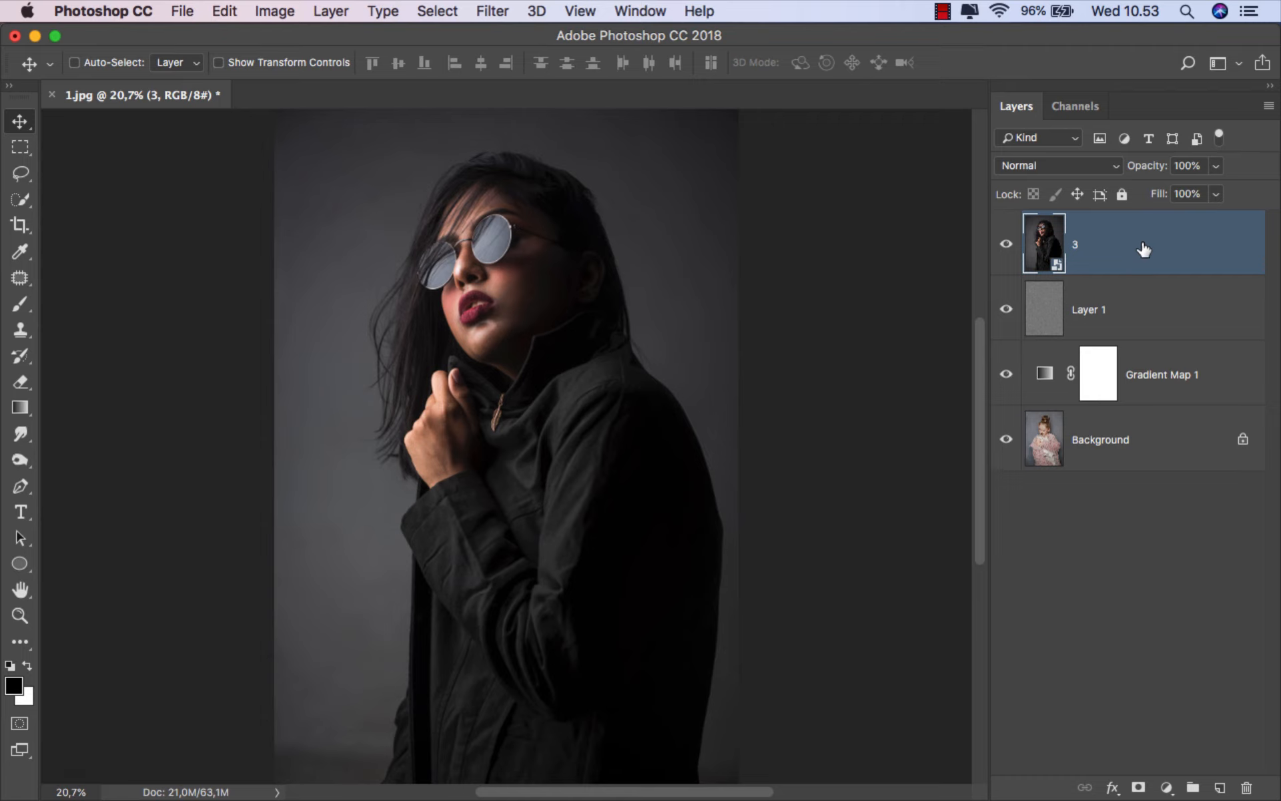
pyautogui.moveTo(1143, 249); pyautogui.dragTo(1123, 398)
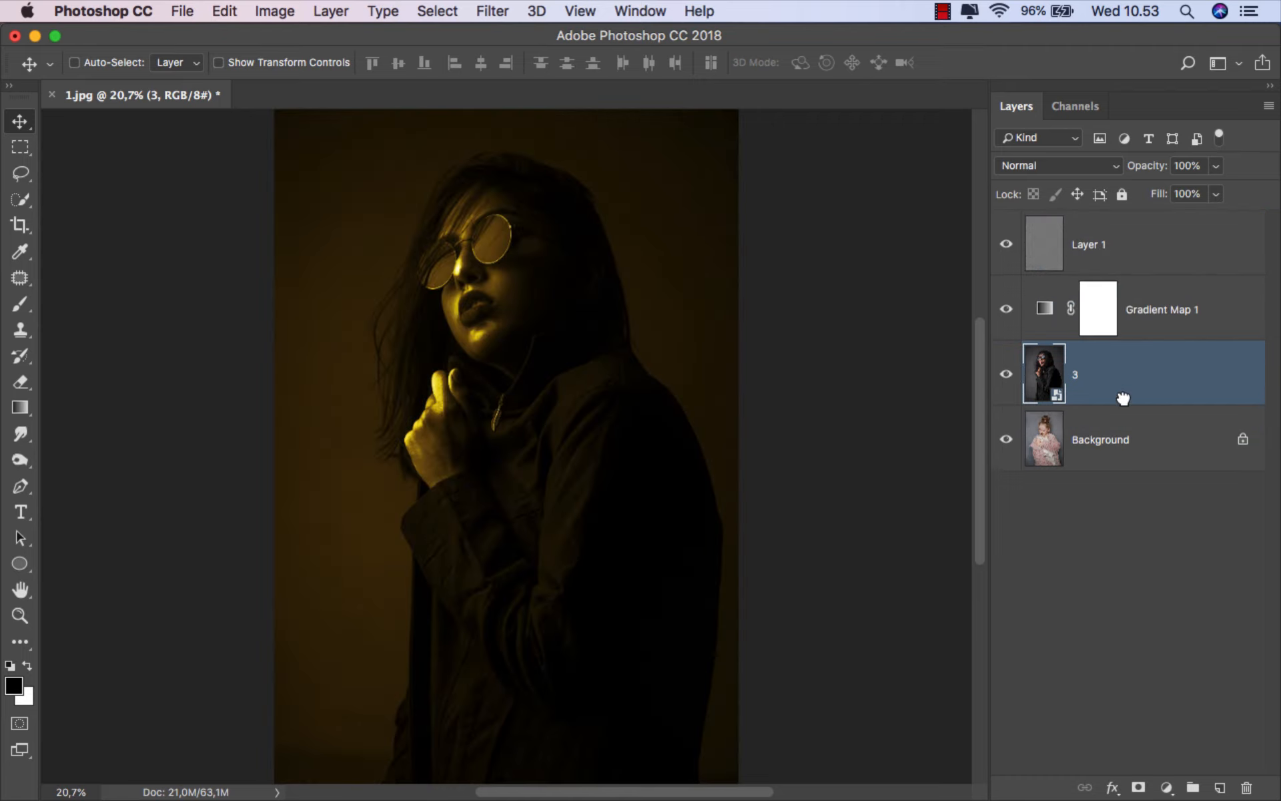
# Move the gradient map's brown color stop to location 50% and toggle the adjustment's visibility to compare the photo before and after
pyautogui.doubleClick(1043, 308)
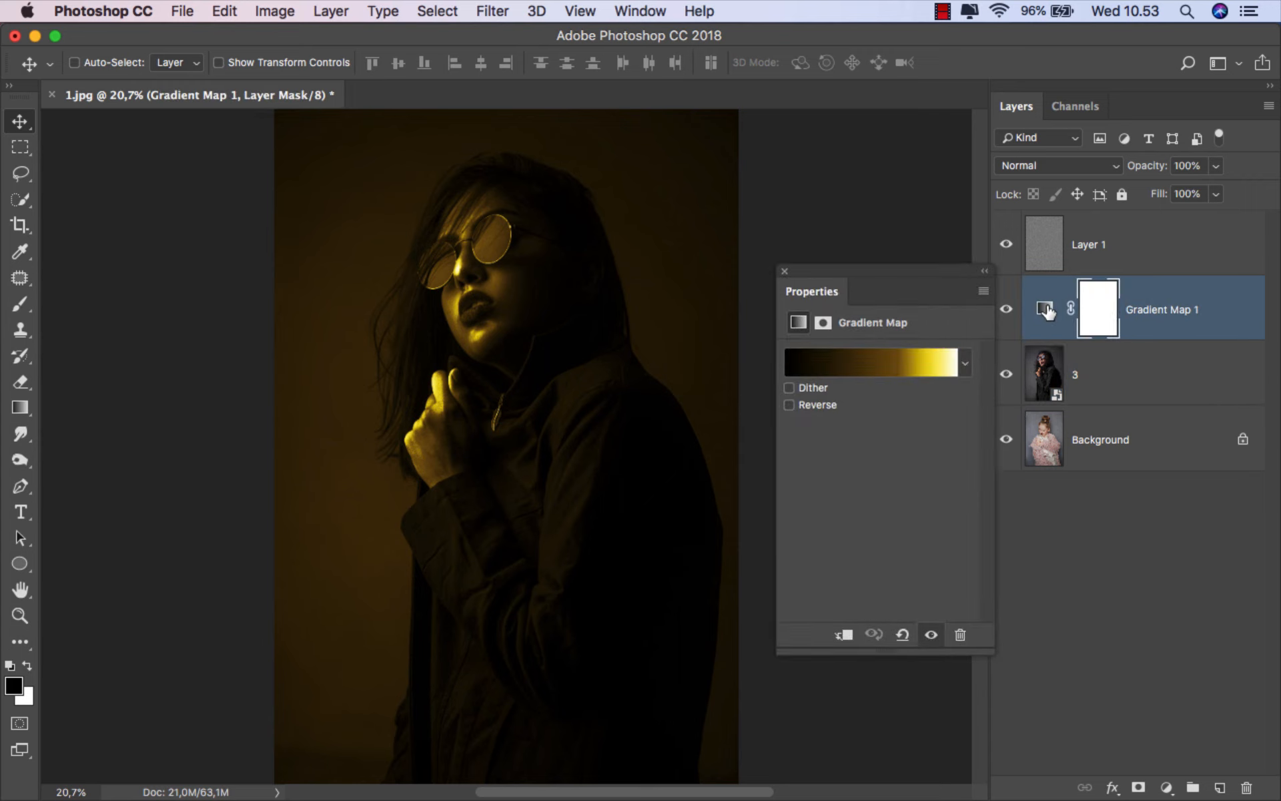
pyautogui.click(885, 367)
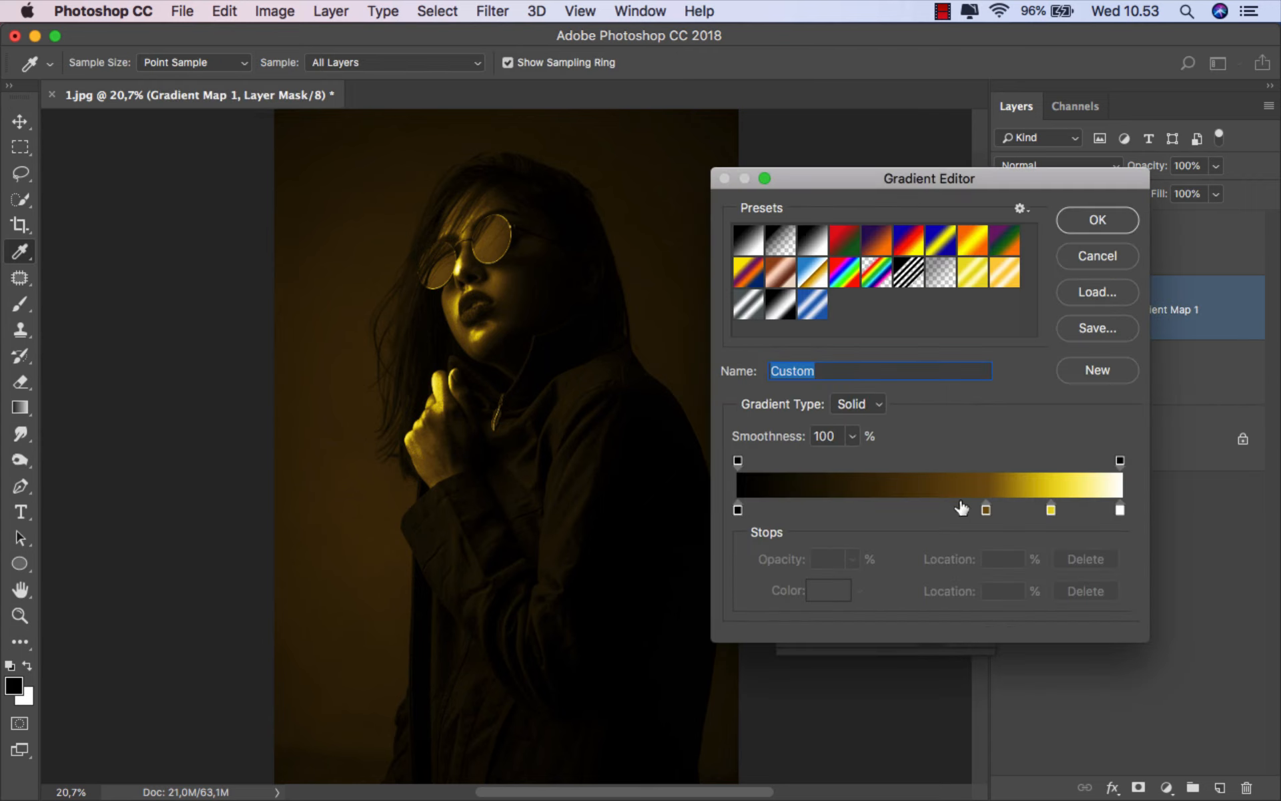
pyautogui.moveTo(987, 510); pyautogui.dragTo(932, 521)
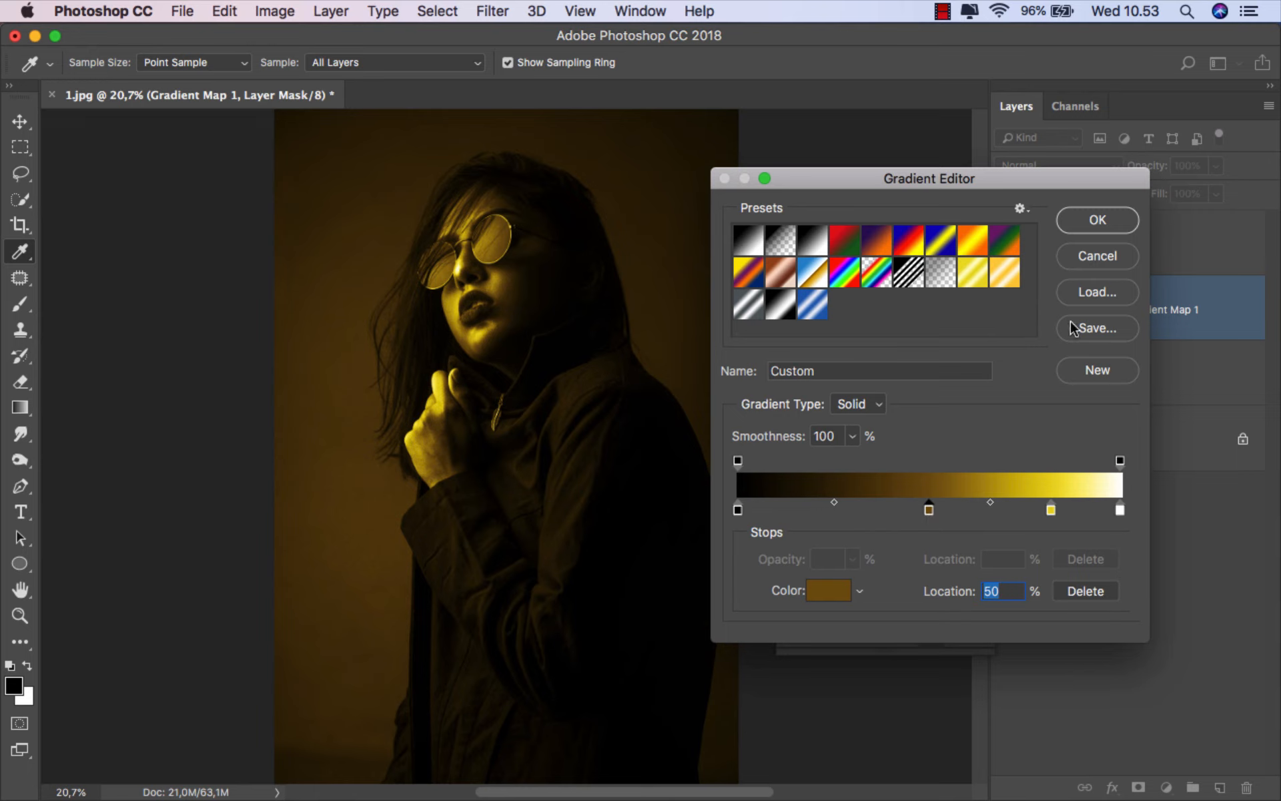
pyautogui.click(1104, 223)
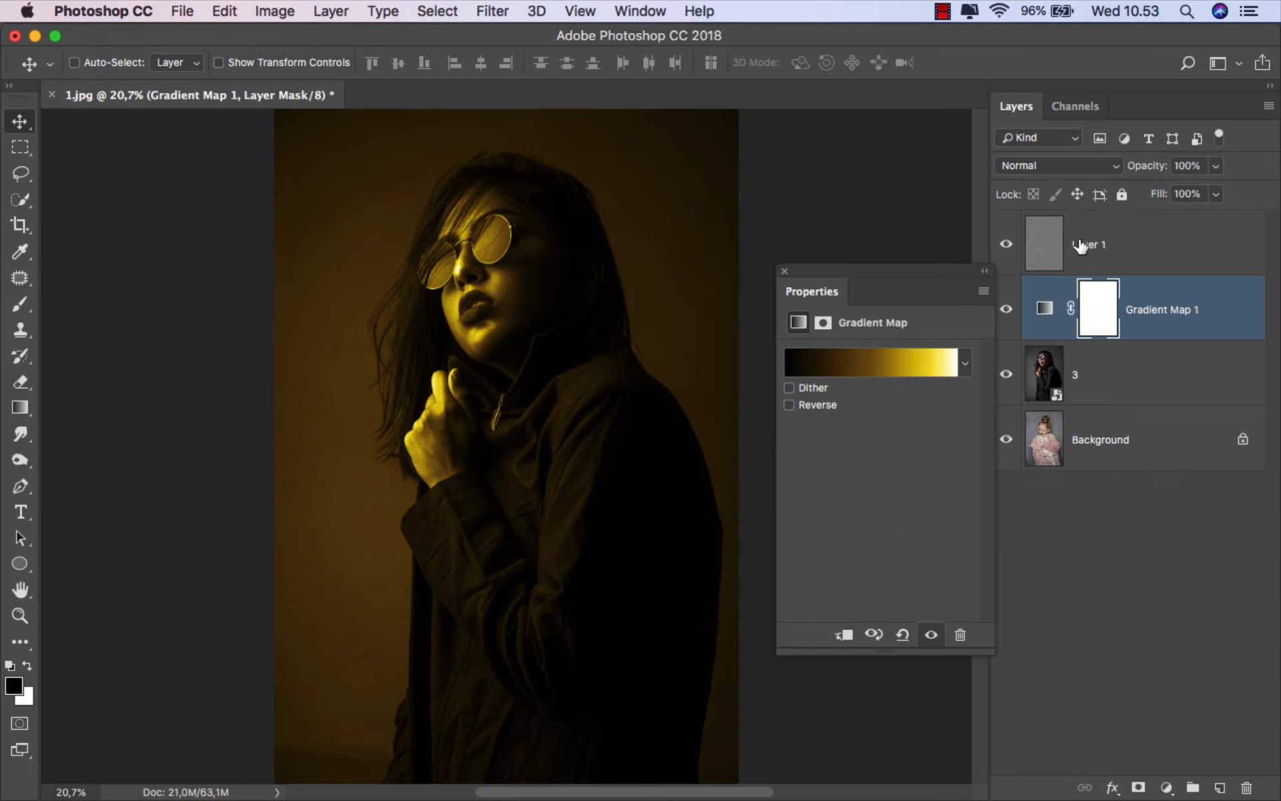
pyautogui.click(785, 272)
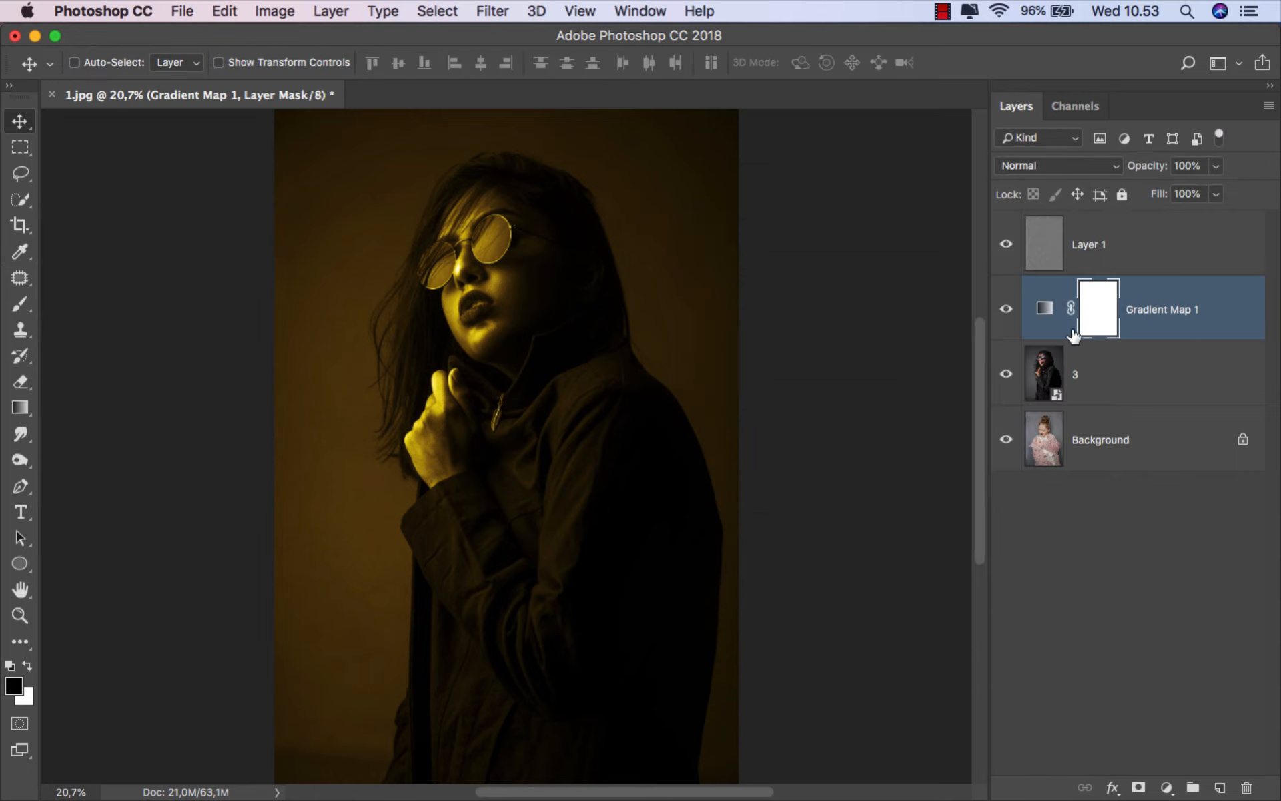
pyautogui.click(1008, 311)
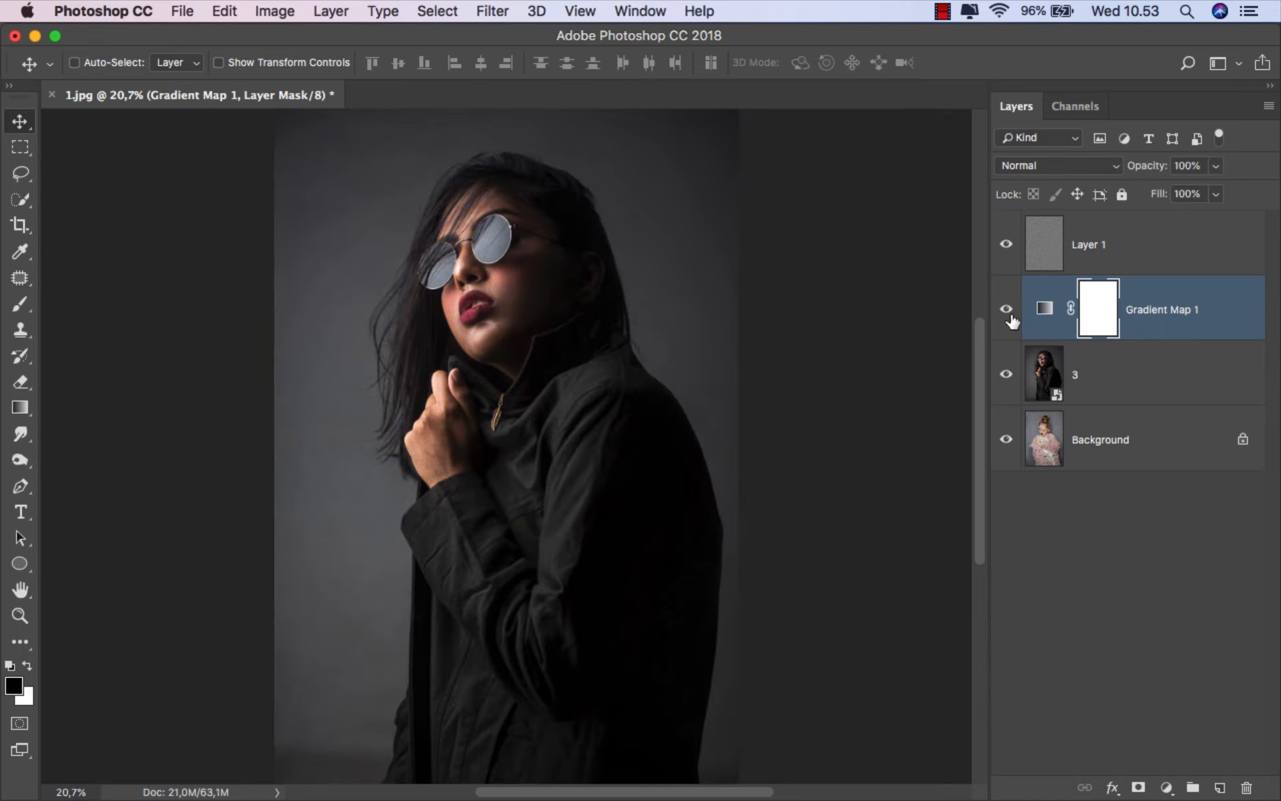
pyautogui.click(1007, 311)
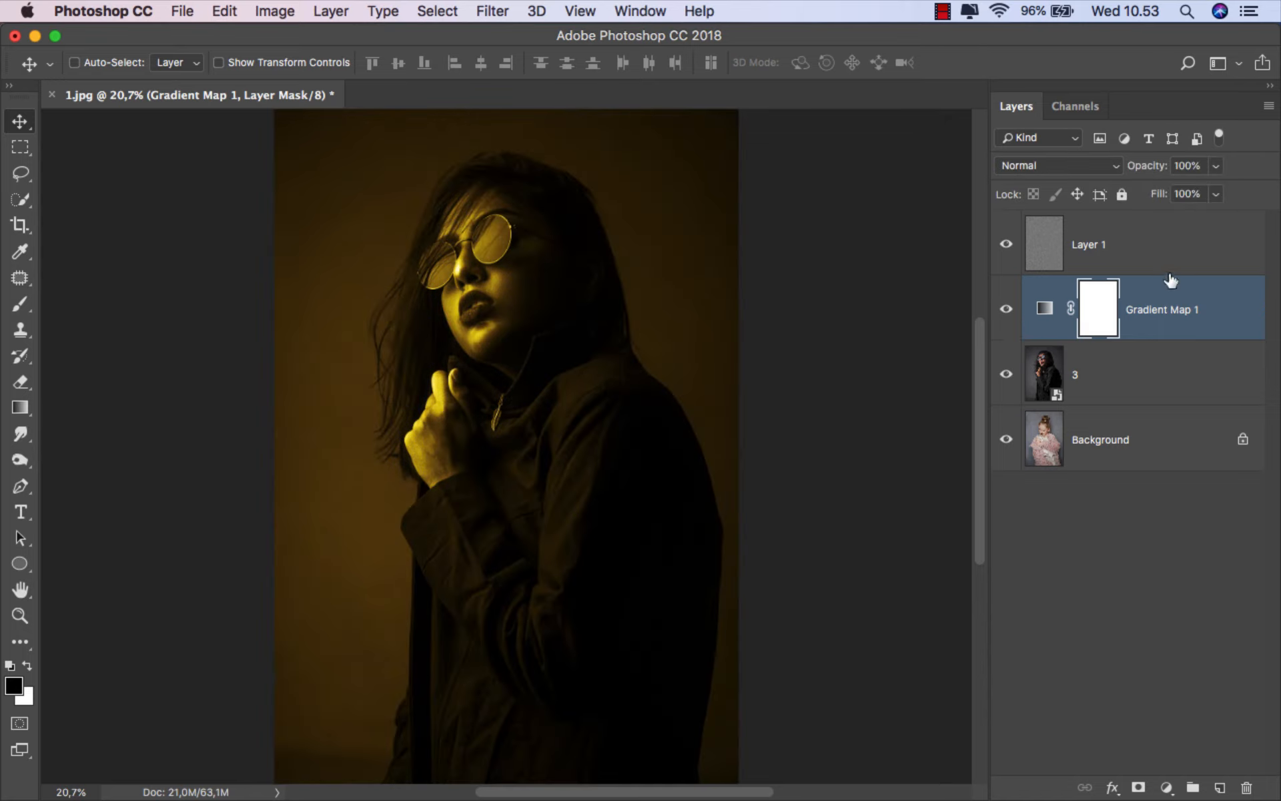
# Place 4.jpg from the Finder folder above the noise layer and move it directly below the Gradient Map layer
pyautogui.click(1155, 254)
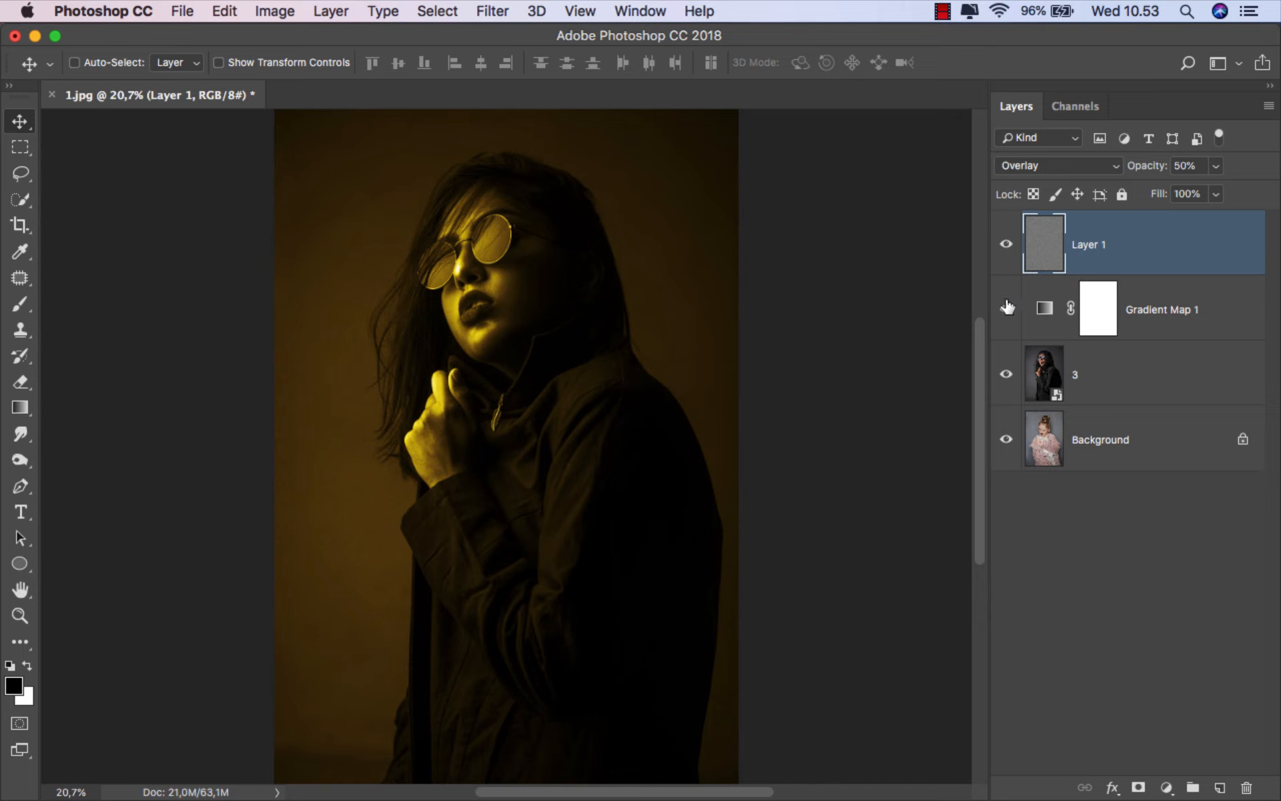
pyautogui.moveTo(467, 786)
pyautogui.click(455, 738)
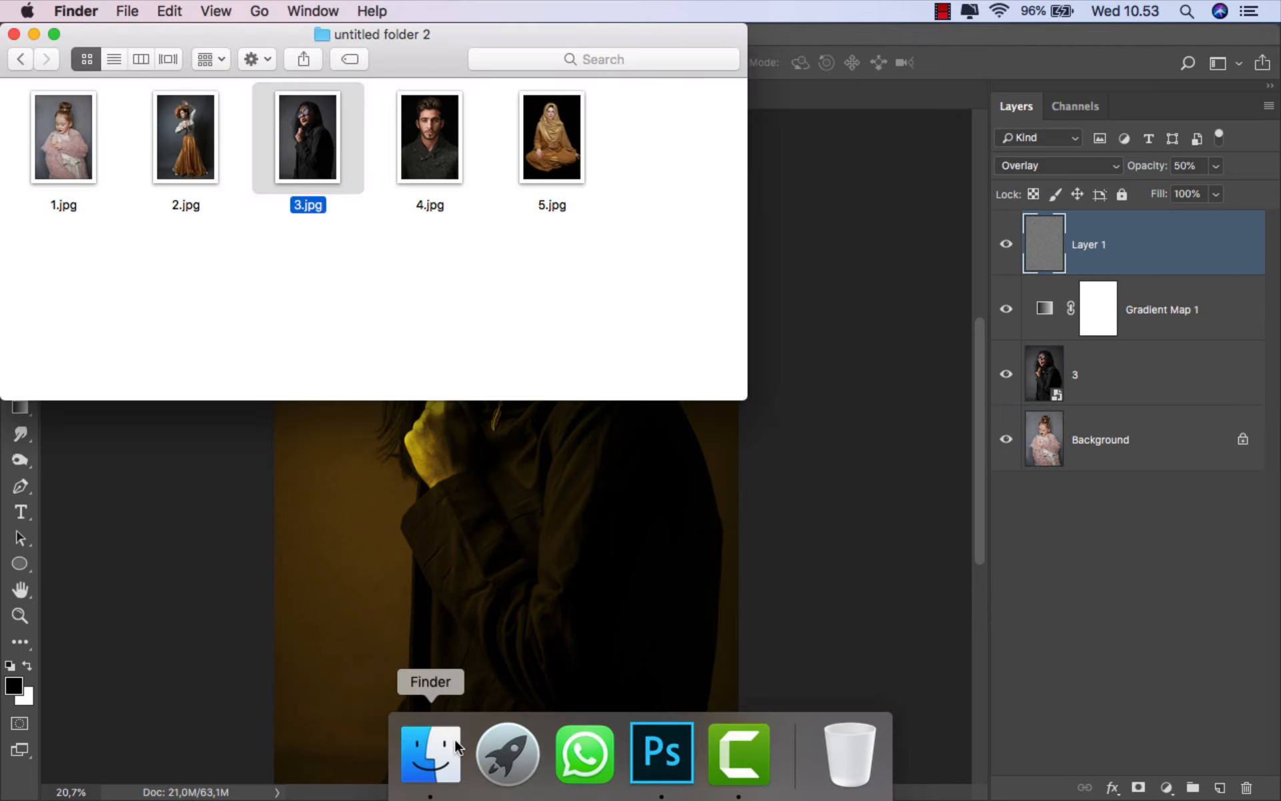
pyautogui.moveTo(430, 167); pyautogui.dragTo(518, 572)
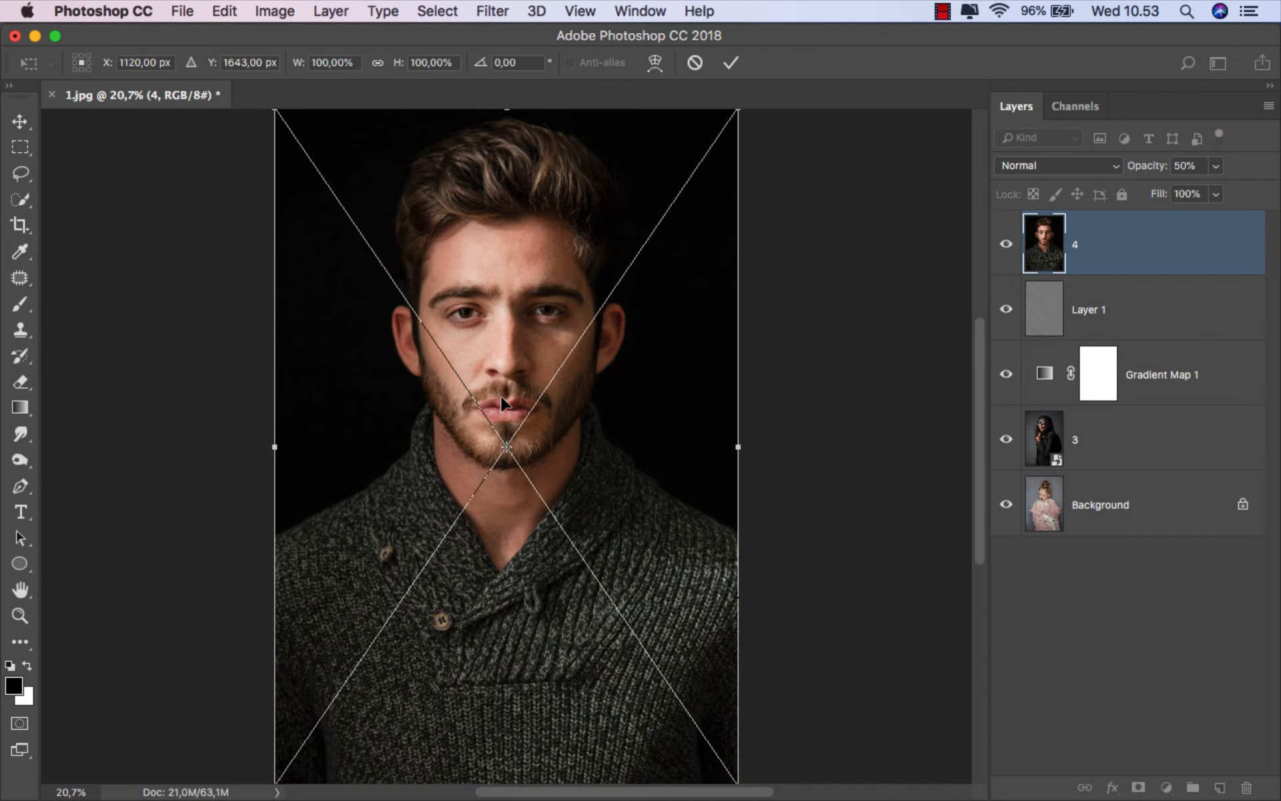
pyautogui.click(731, 62)
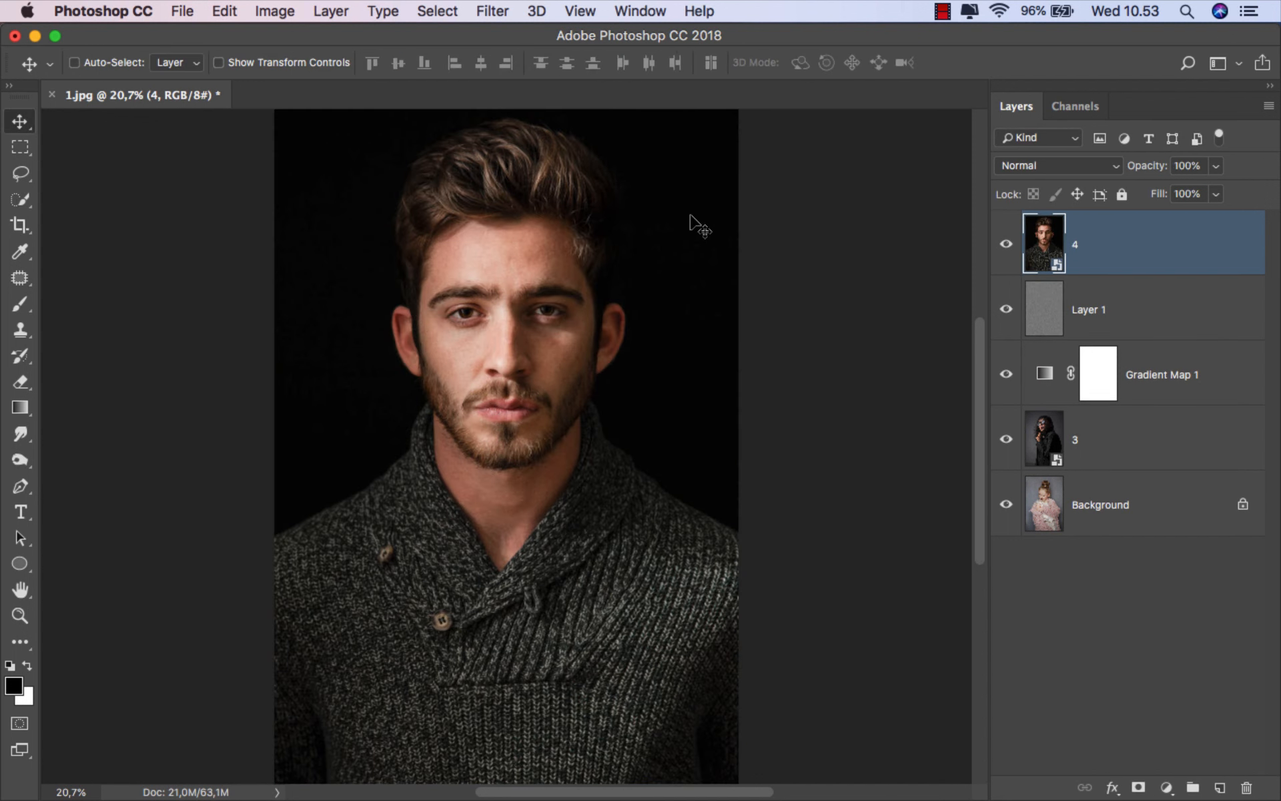
pyautogui.moveTo(1108, 252); pyautogui.dragTo(1102, 404)
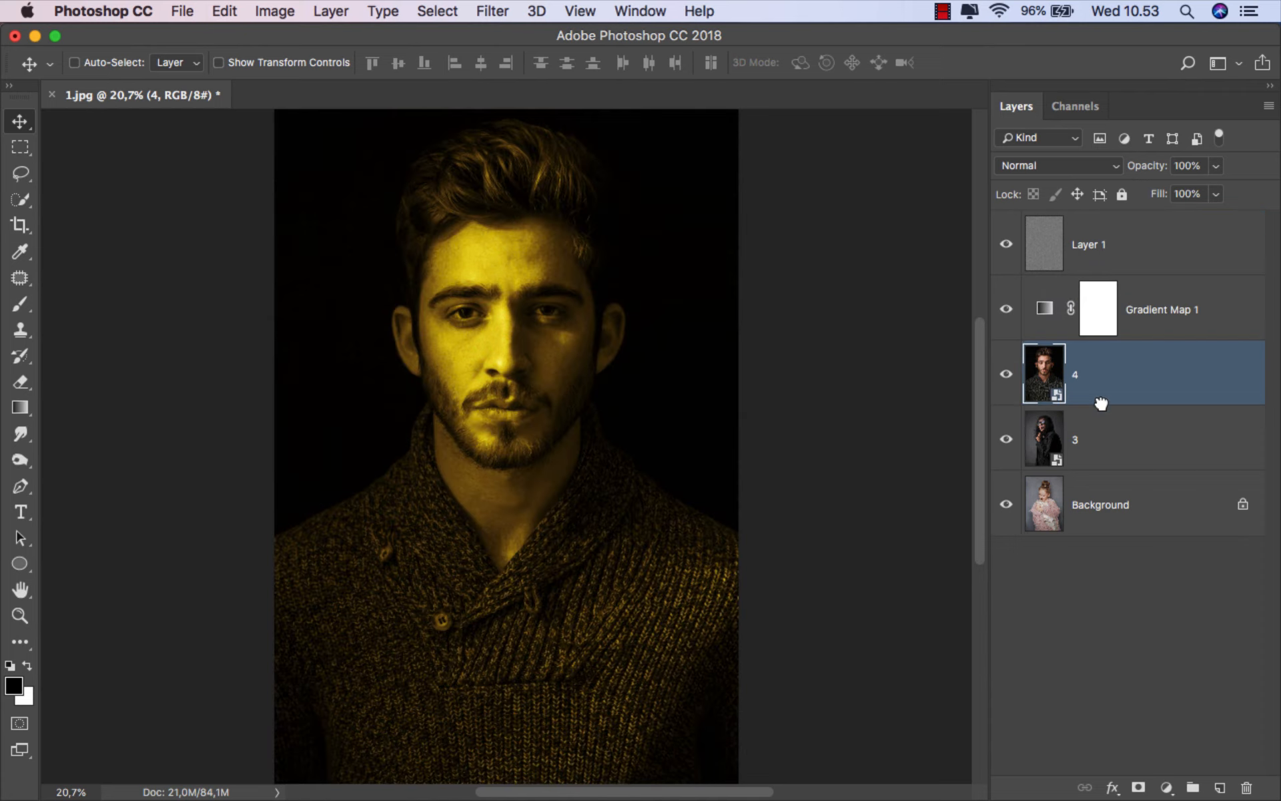
# Move the gradient map's brown color stop to location 62%
pyautogui.doubleClick(1047, 312)
pyautogui.click(917, 361)
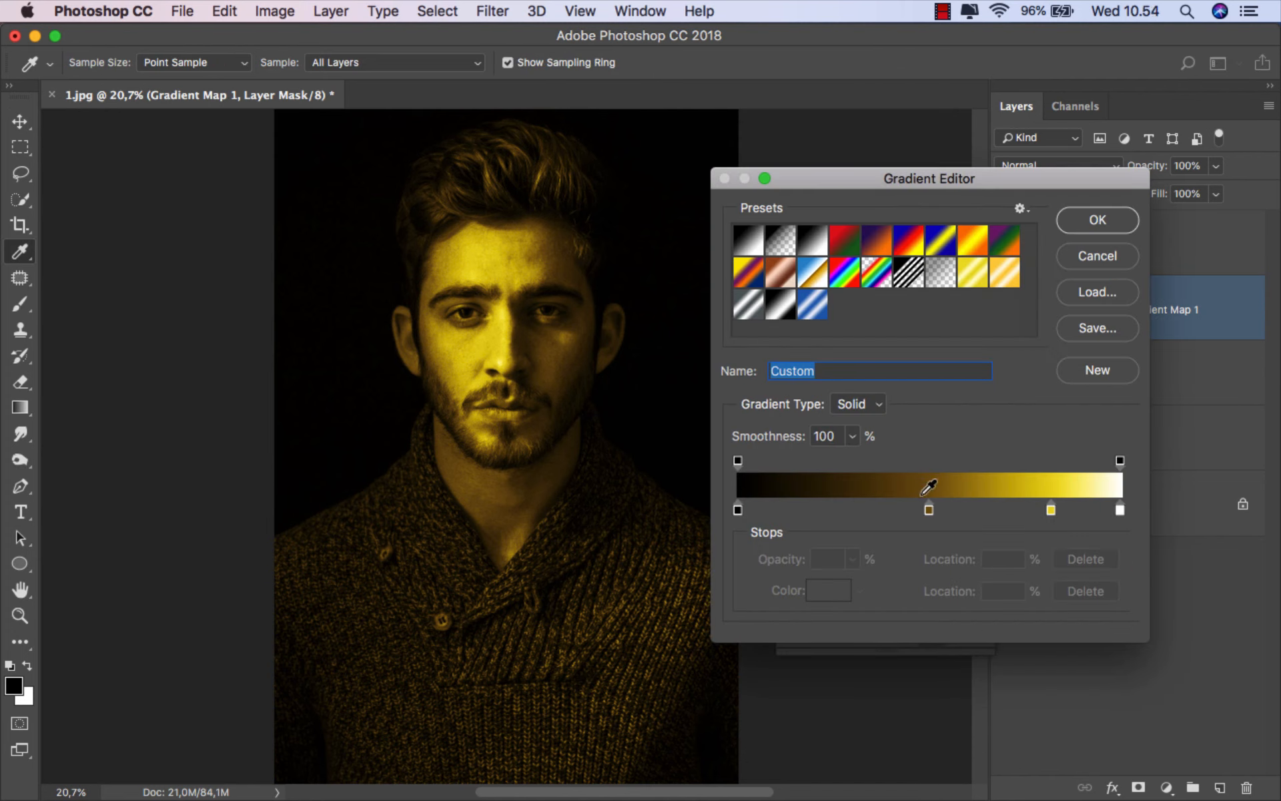
pyautogui.moveTo(930, 510); pyautogui.dragTo(940, 510)
pyautogui.moveTo(940, 510); pyautogui.dragTo(975, 506)
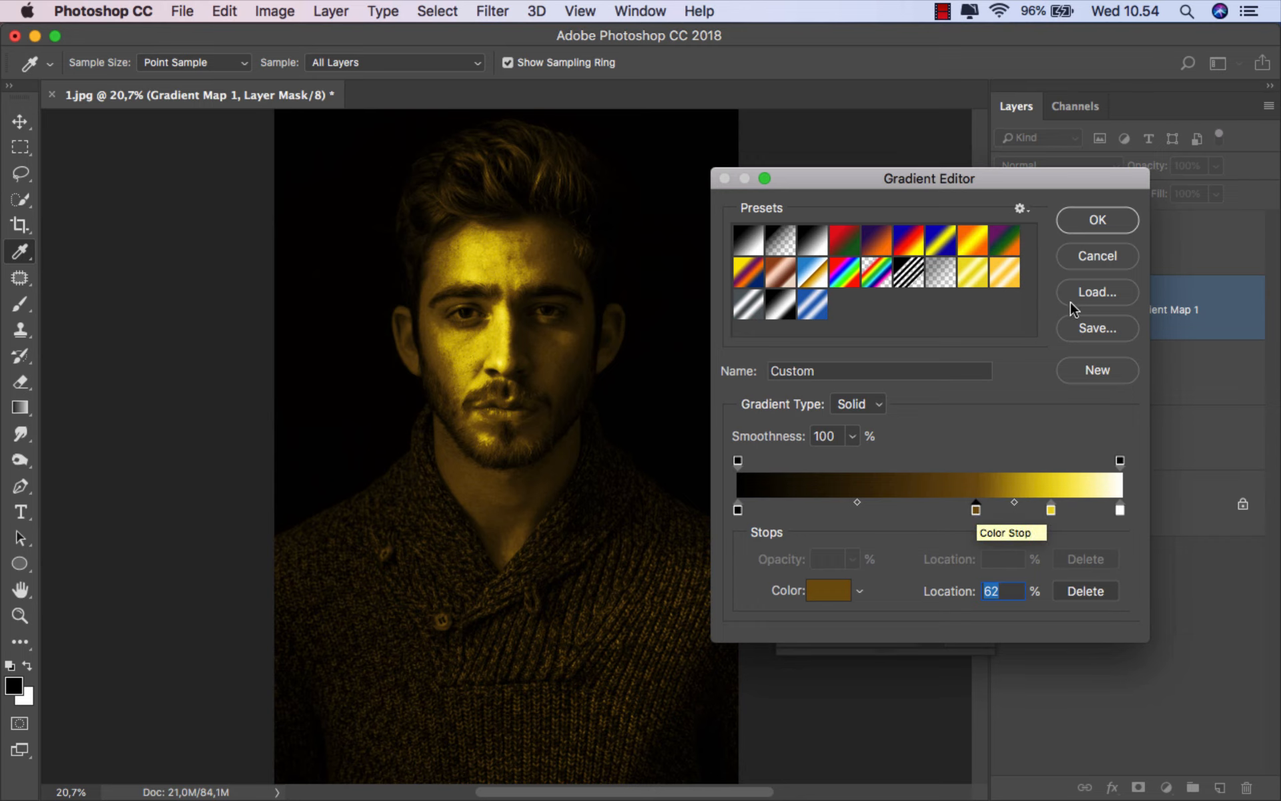
pyautogui.click(1090, 223)
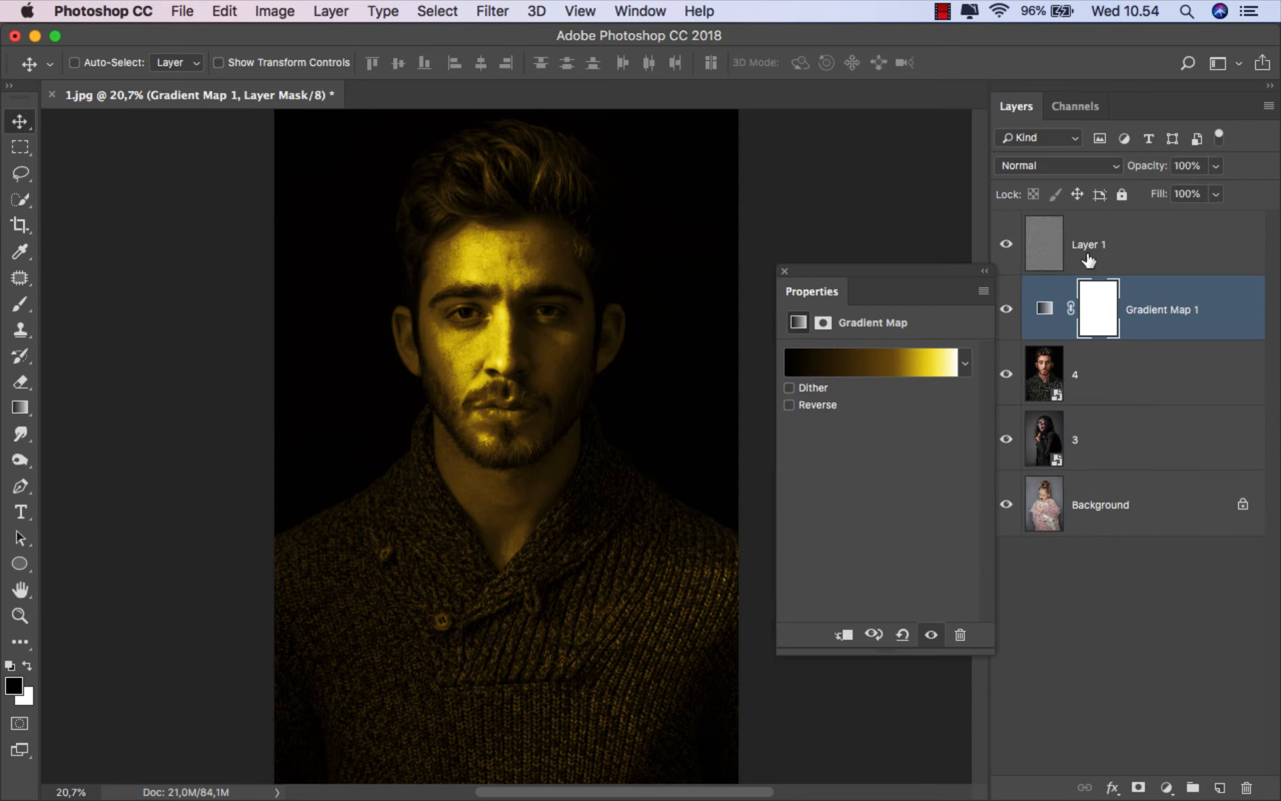
# Place 5.jpg from the Finder folder above the noise layer and move it directly below the Gradient Map layer
pyautogui.click(1167, 232)
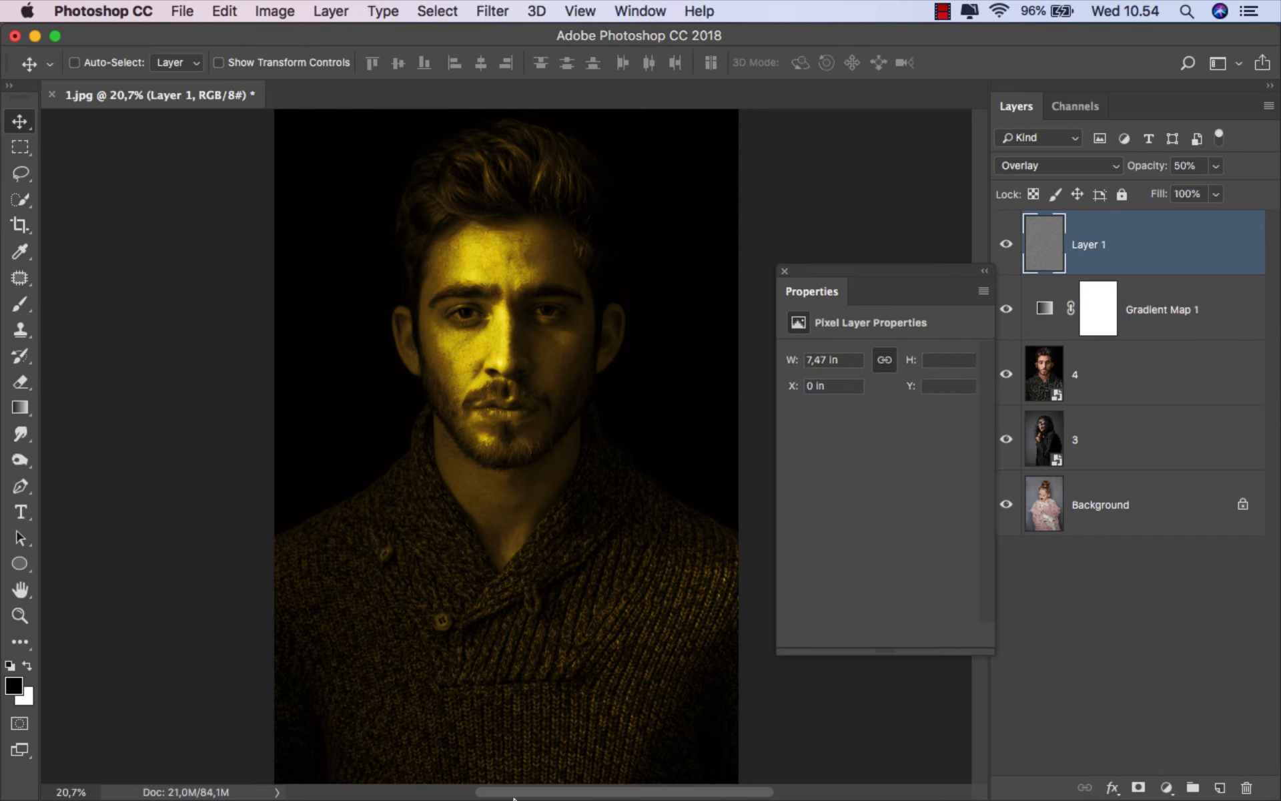
pyautogui.click(450, 752)
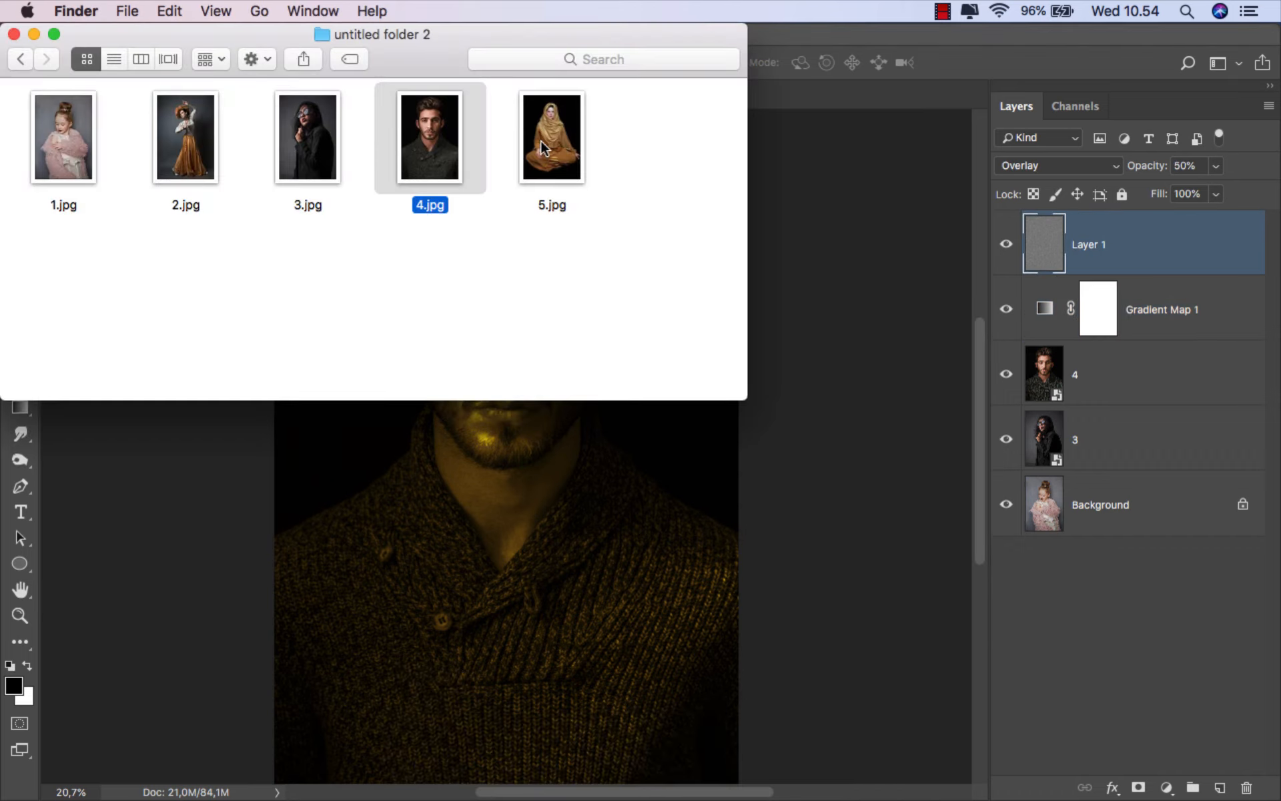
pyautogui.moveTo(540, 139); pyautogui.dragTo(497, 472)
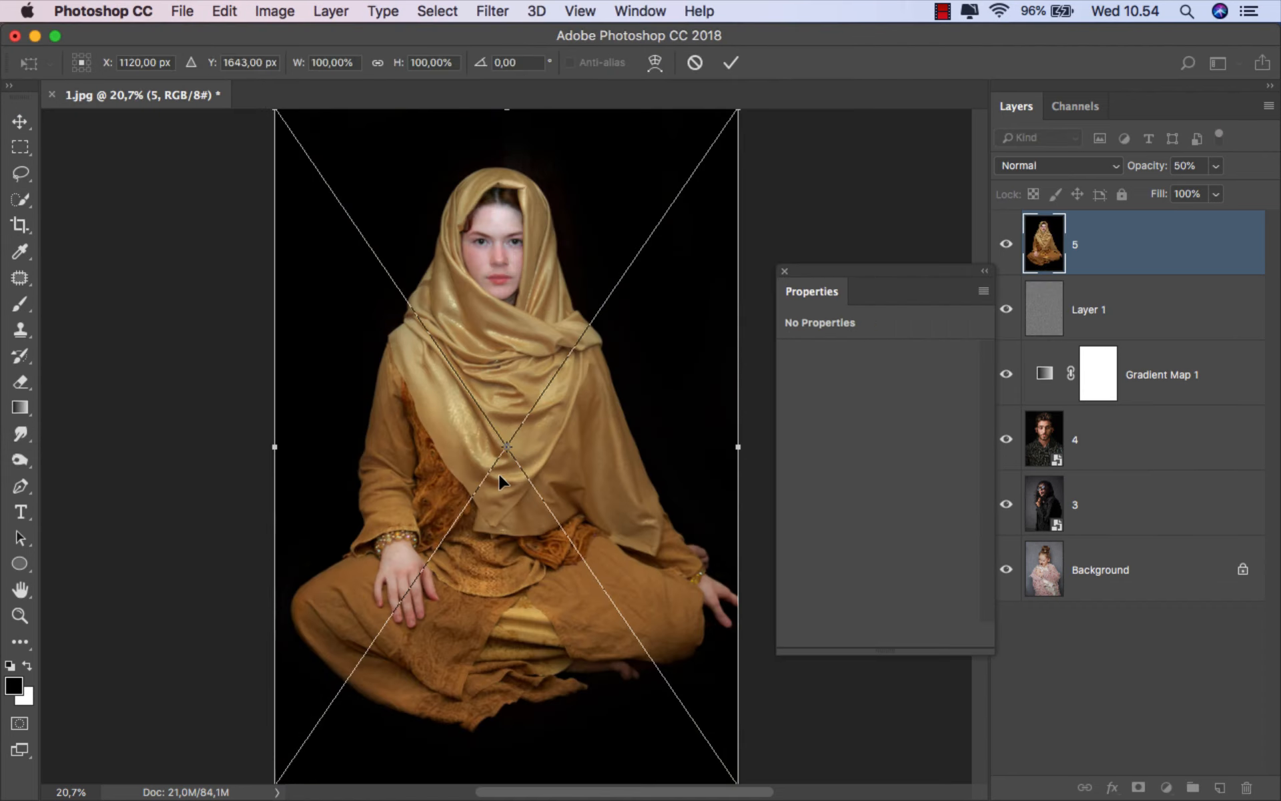
pyautogui.click(732, 63)
pyautogui.moveTo(1123, 257); pyautogui.dragTo(1113, 399)
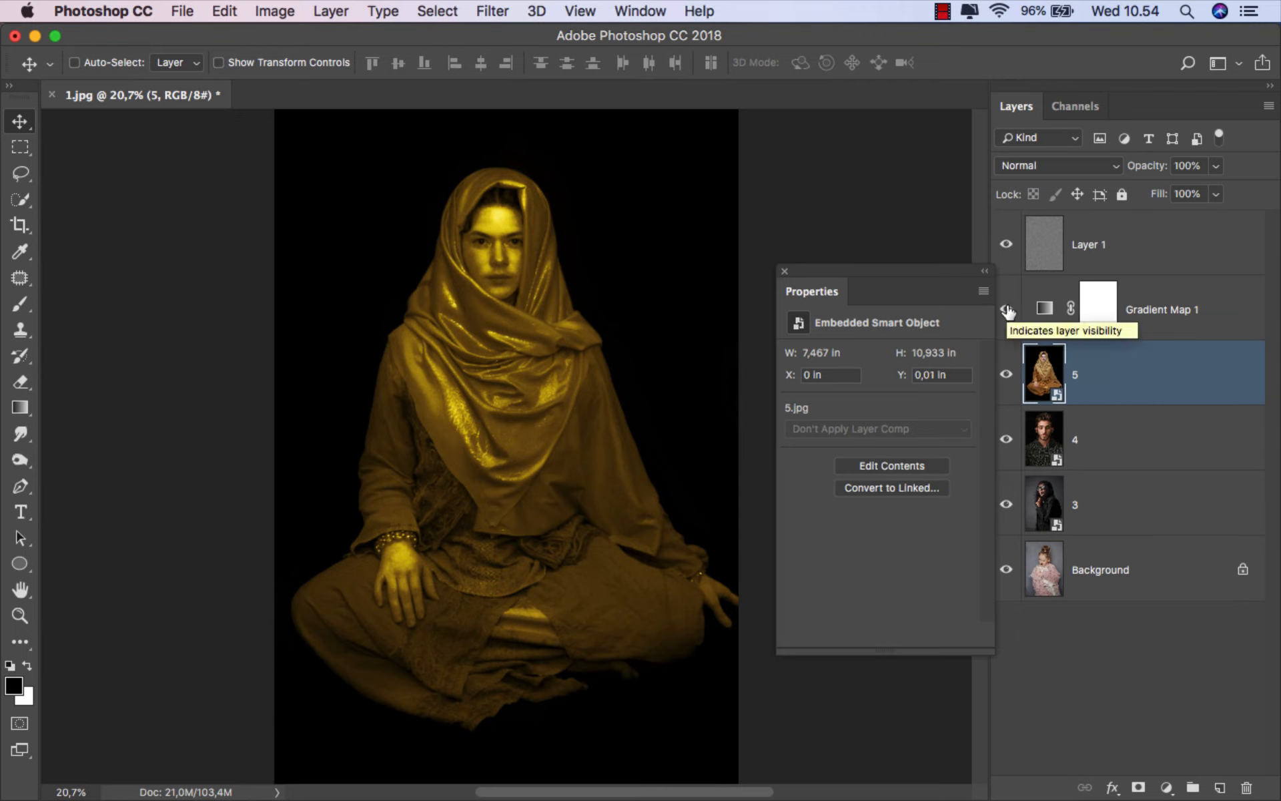
# Place 2.jpg from the Finder folder above the noise layer and move it directly below the Gradient Map layer
pyautogui.click(1164, 246)
pyautogui.moveTo(572, 799)
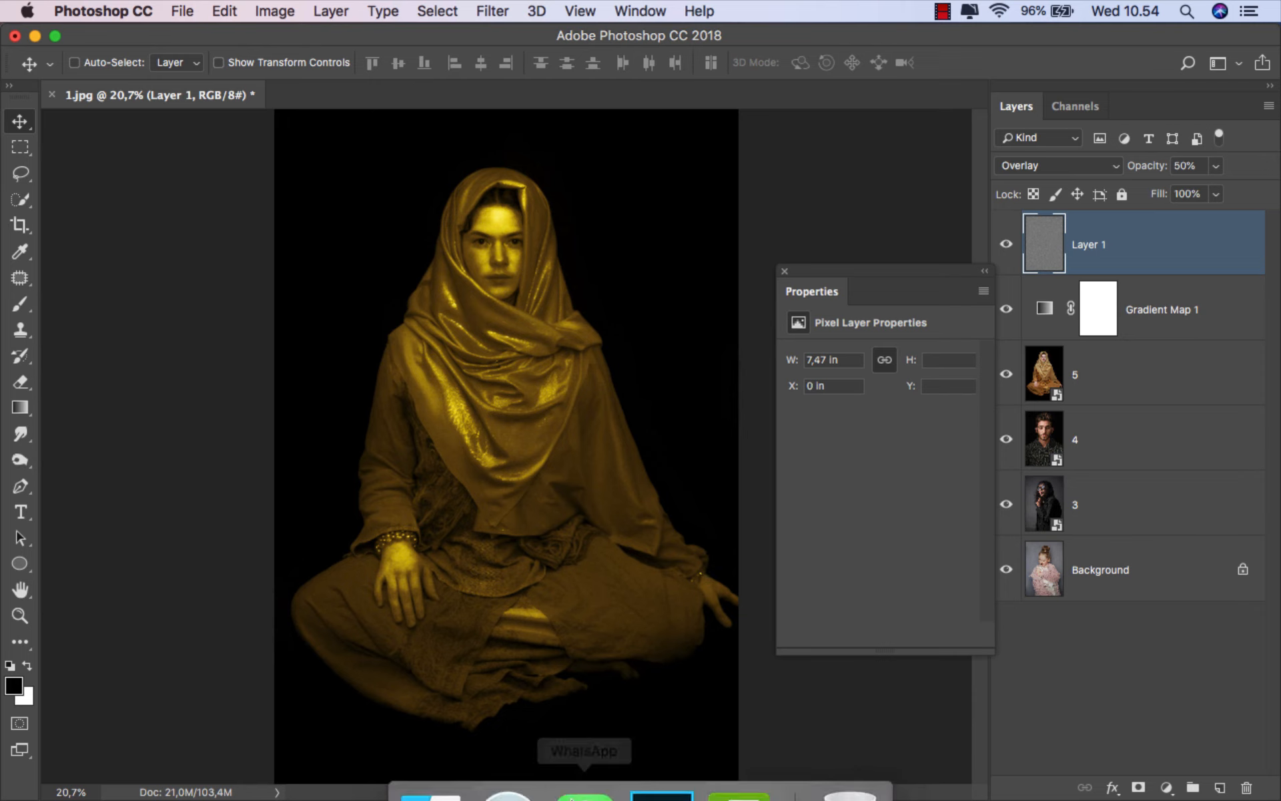
pyautogui.click(429, 750)
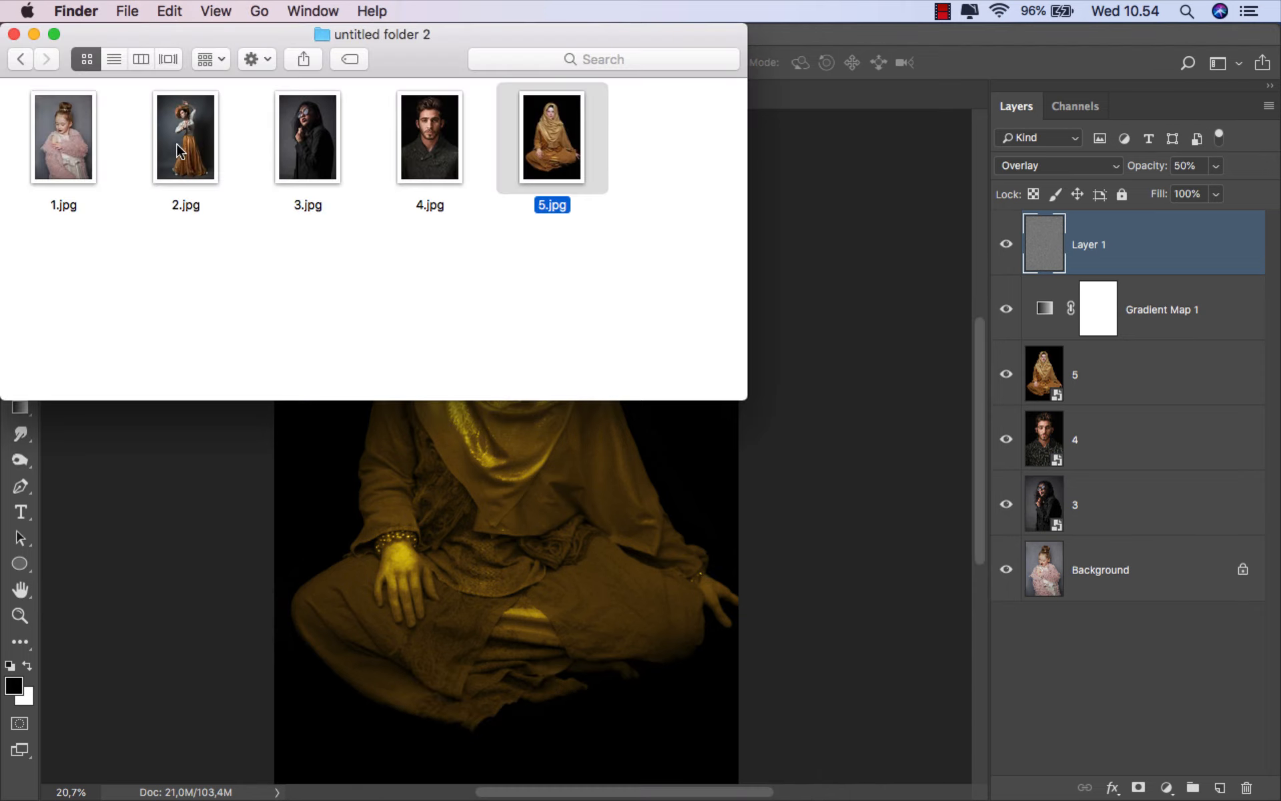
pyautogui.moveTo(178, 150); pyautogui.dragTo(498, 601)
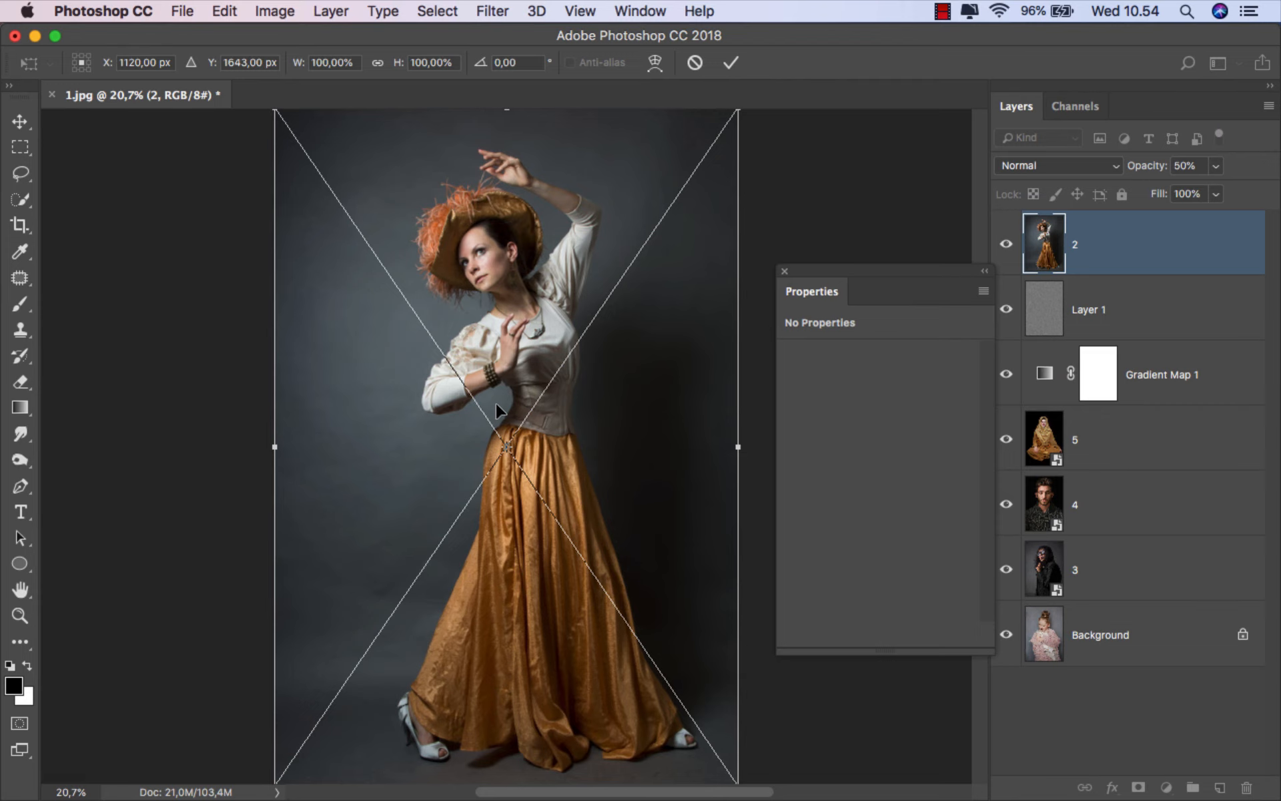
pyautogui.click(731, 63)
pyautogui.moveTo(1146, 261); pyautogui.dragTo(1144, 409)
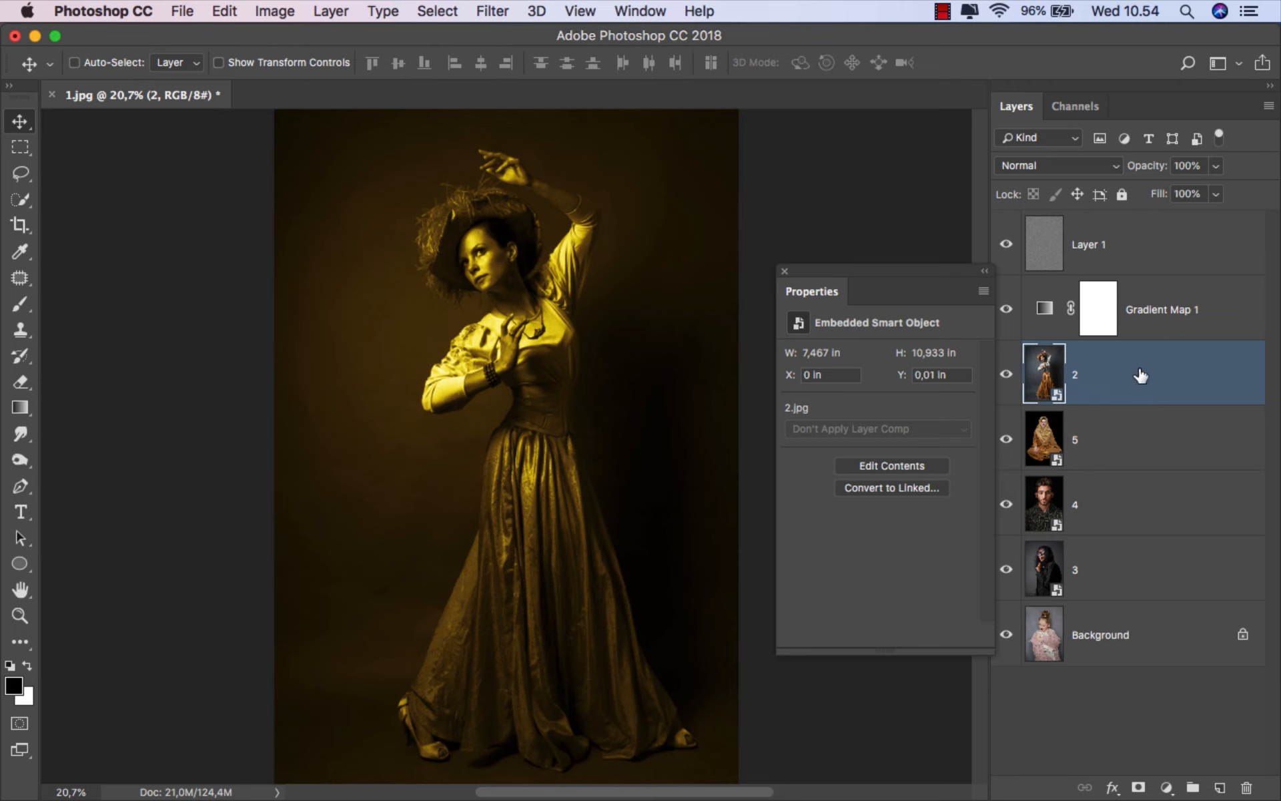
# Move the gradient map's yellow color stop to location 86% and its brown color stop to location 69%
pyautogui.click(1046, 314)
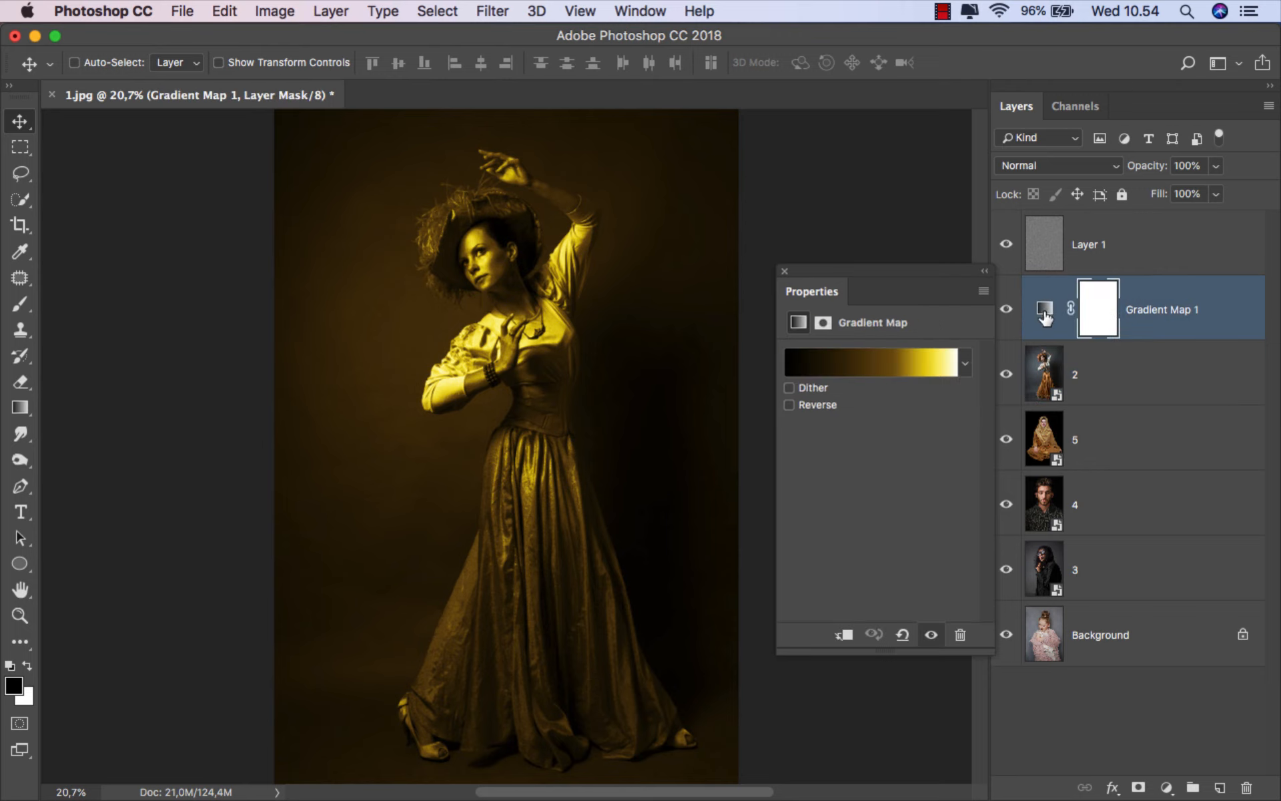
pyautogui.click(878, 364)
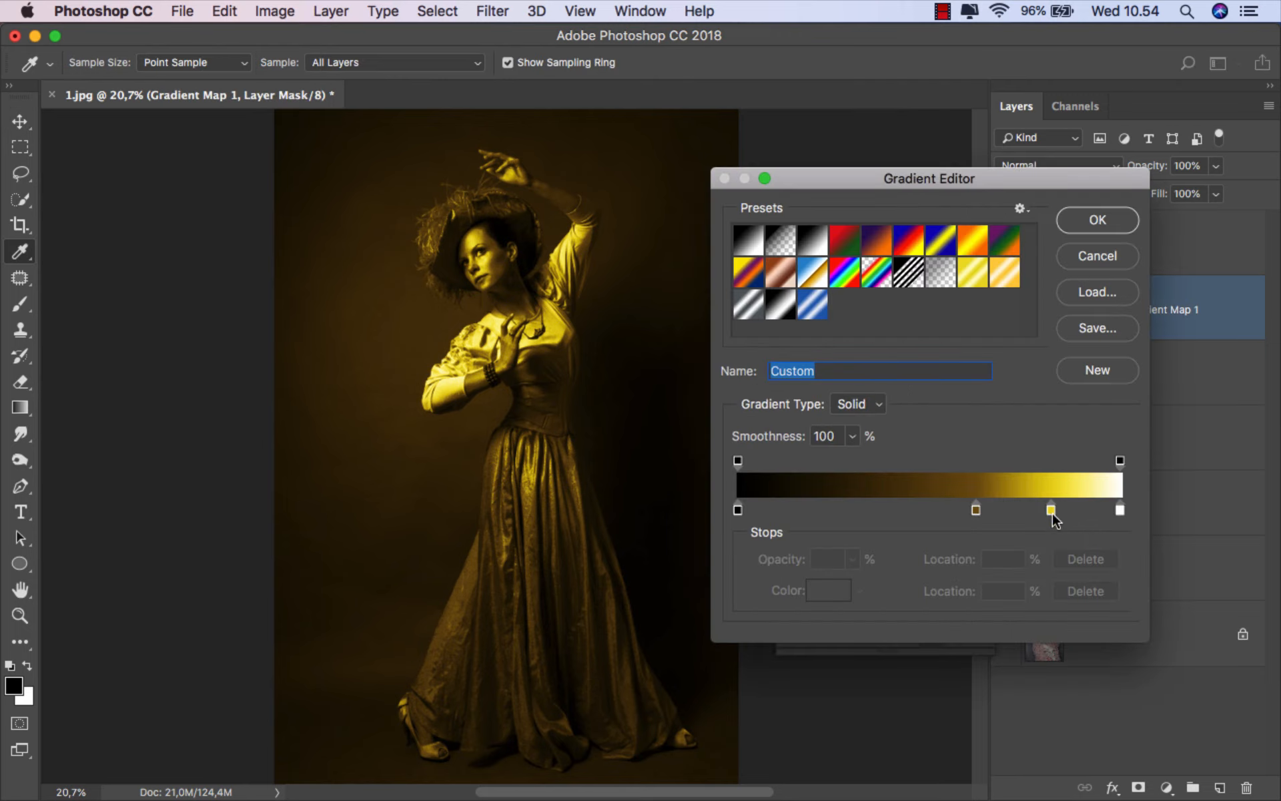
pyautogui.moveTo(1051, 510); pyautogui.dragTo(1067, 512)
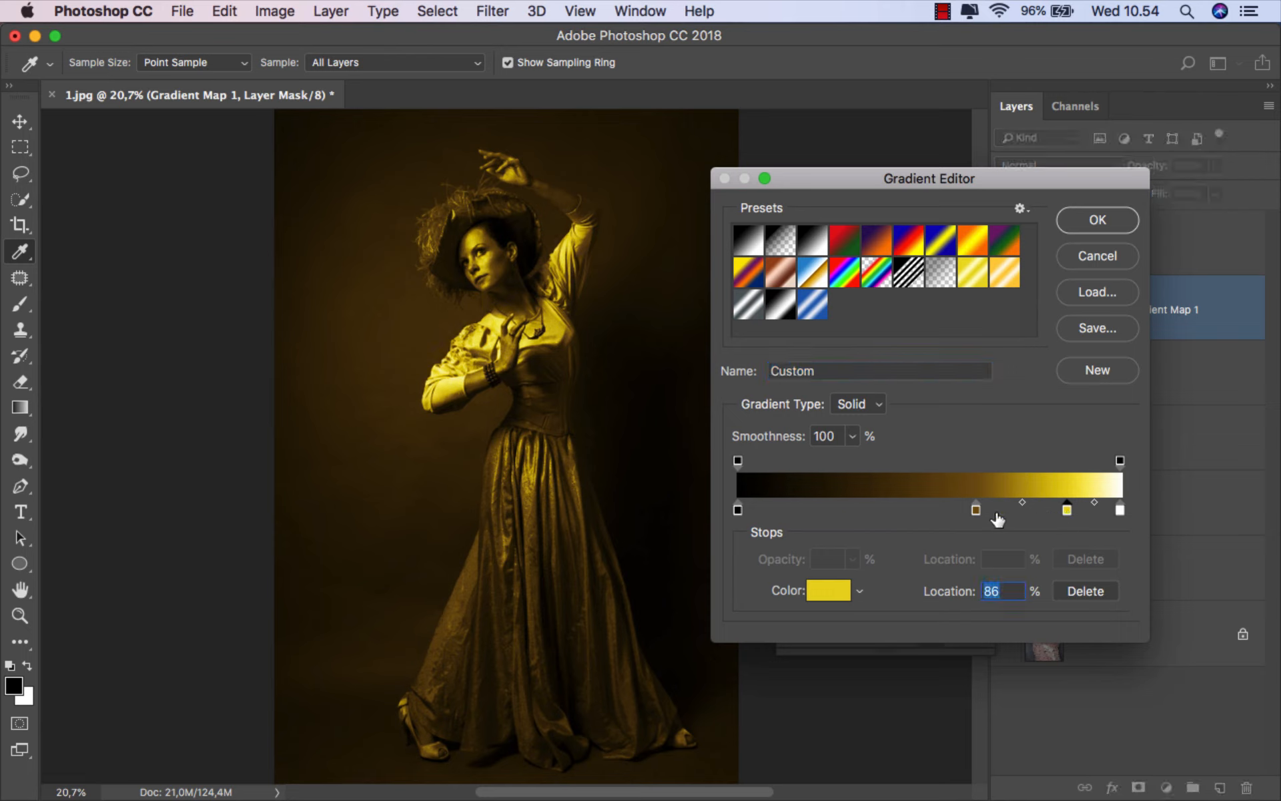
pyautogui.moveTo(975, 511); pyautogui.dragTo(999, 510)
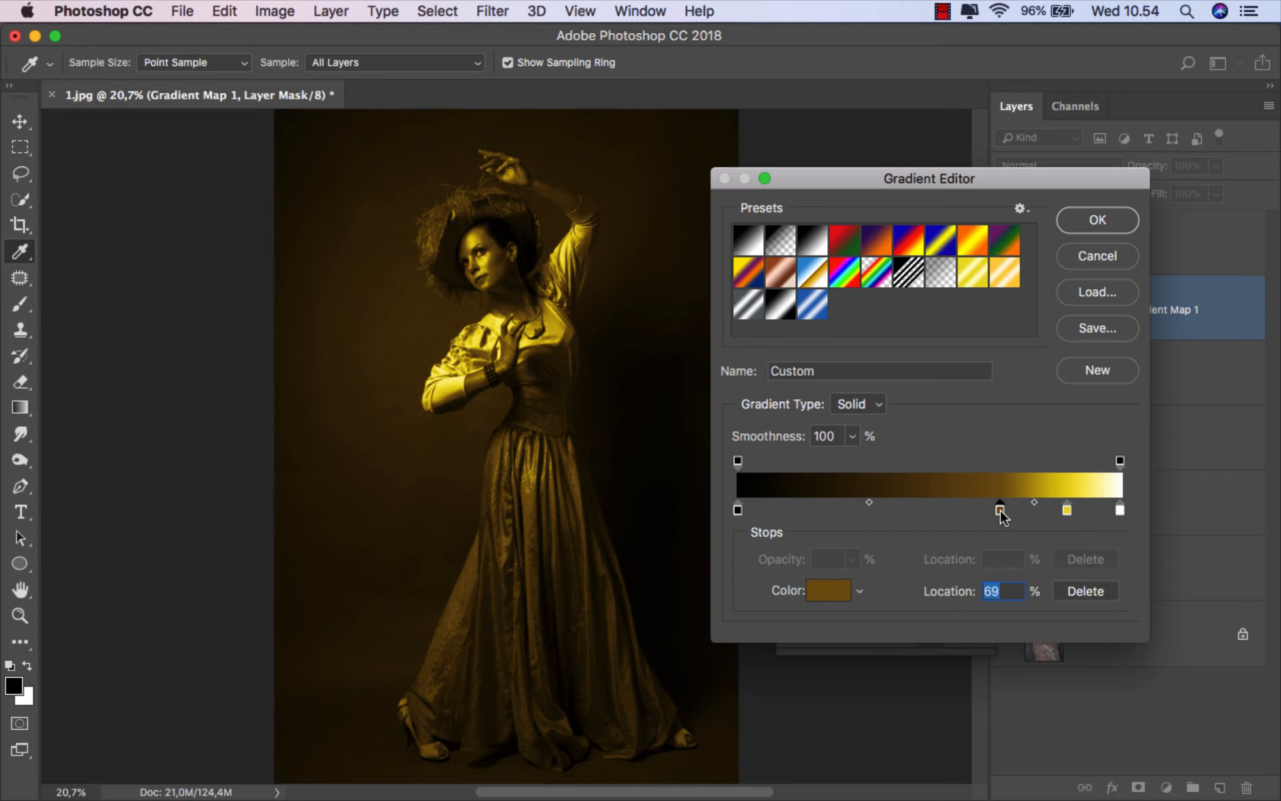
pyautogui.click(1067, 225)
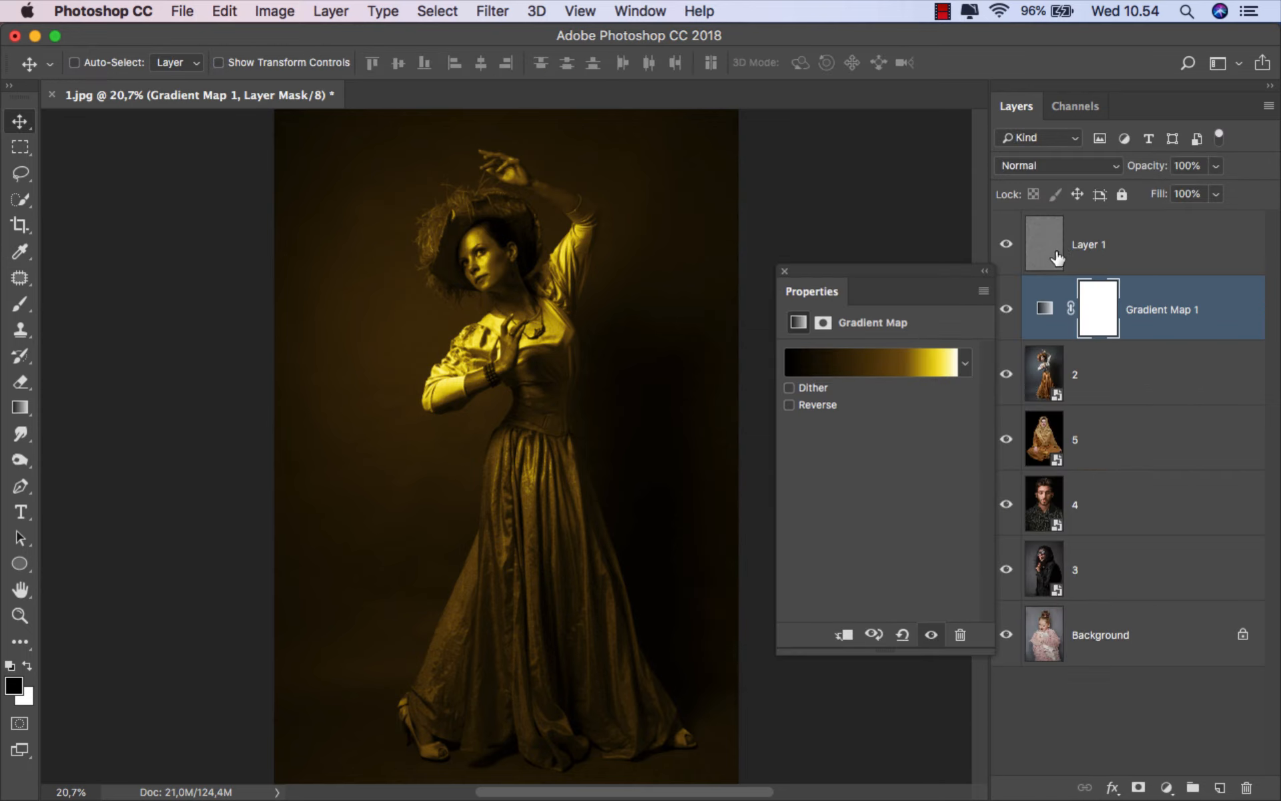
# Close the gradient map's properties and select the noise layer, Layer 1
pyautogui.click(785, 271)
pyautogui.click(1169, 303)
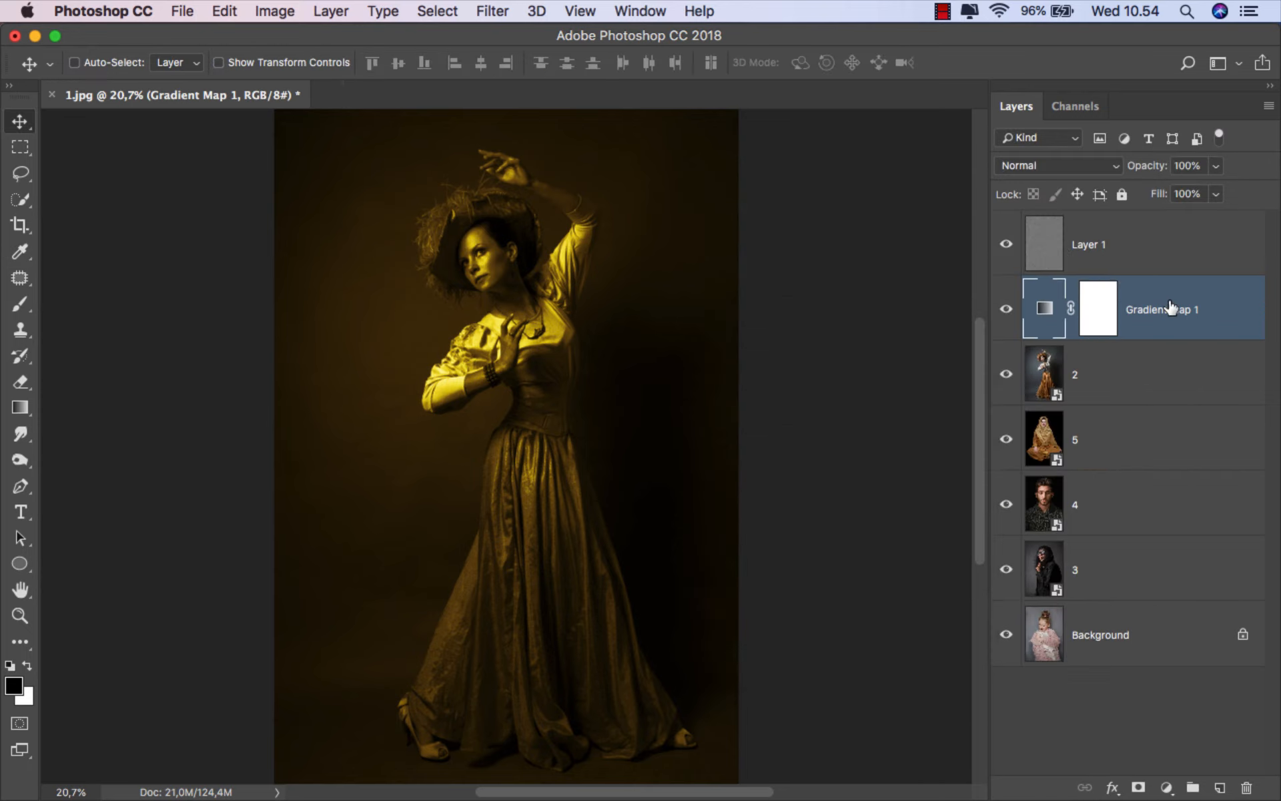
pyautogui.click(1149, 255)
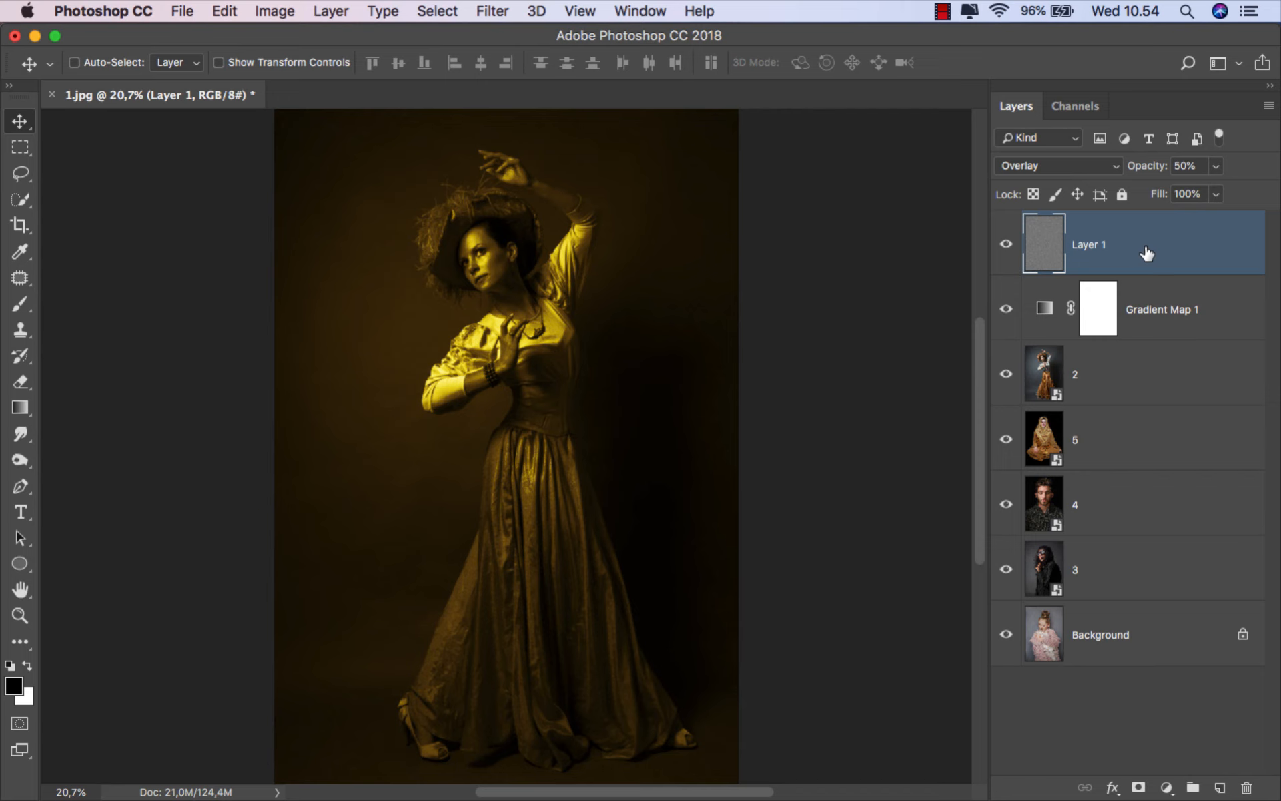